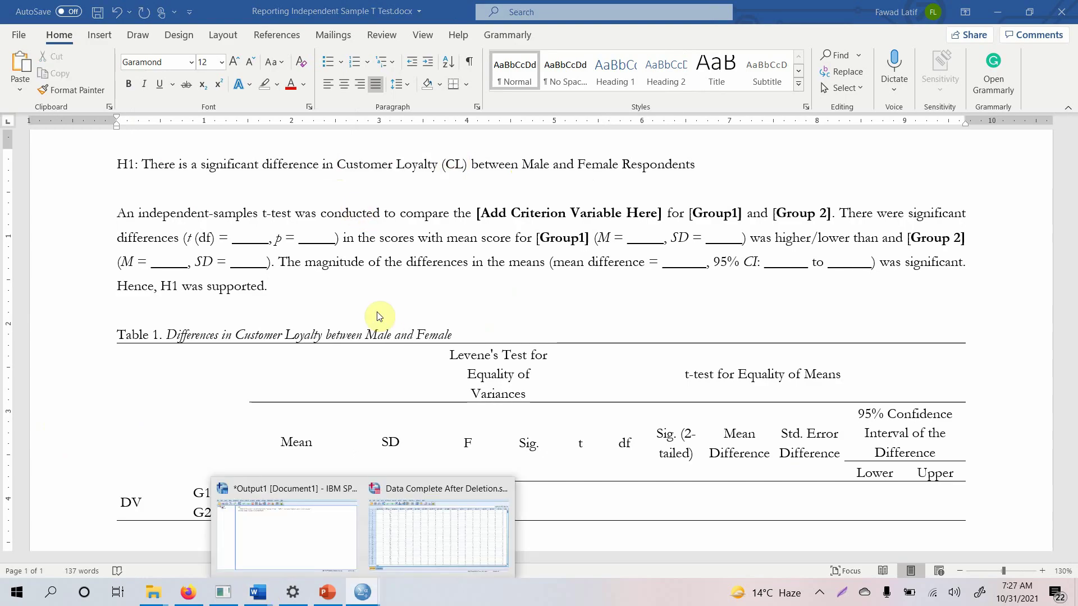
- Switch to the SPSS data file and set up an Independent-Samples T Test with CL as the test variable
click(409, 522)
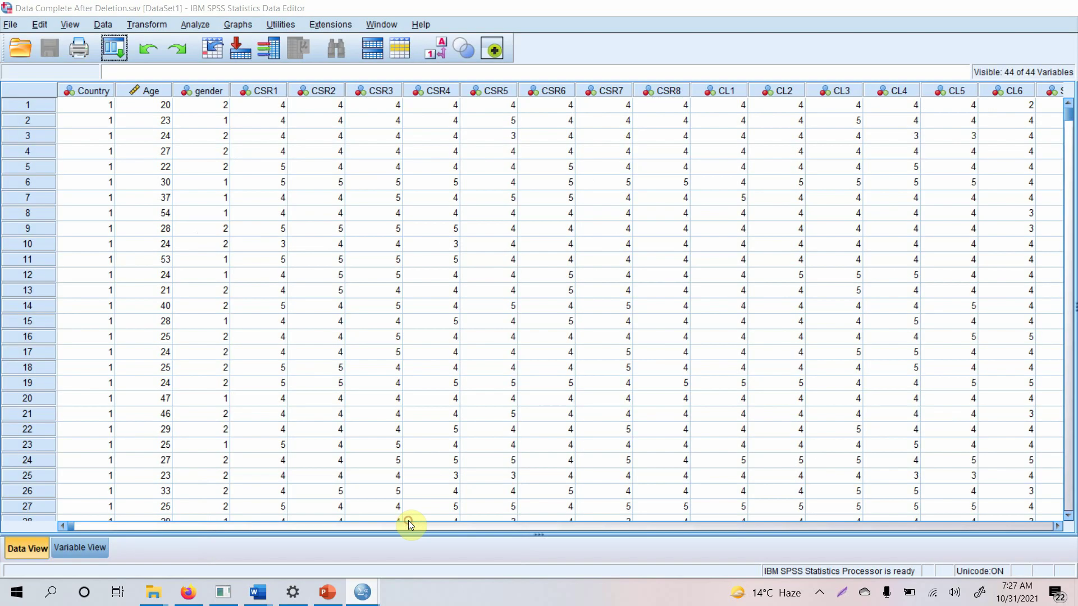
click(191, 25)
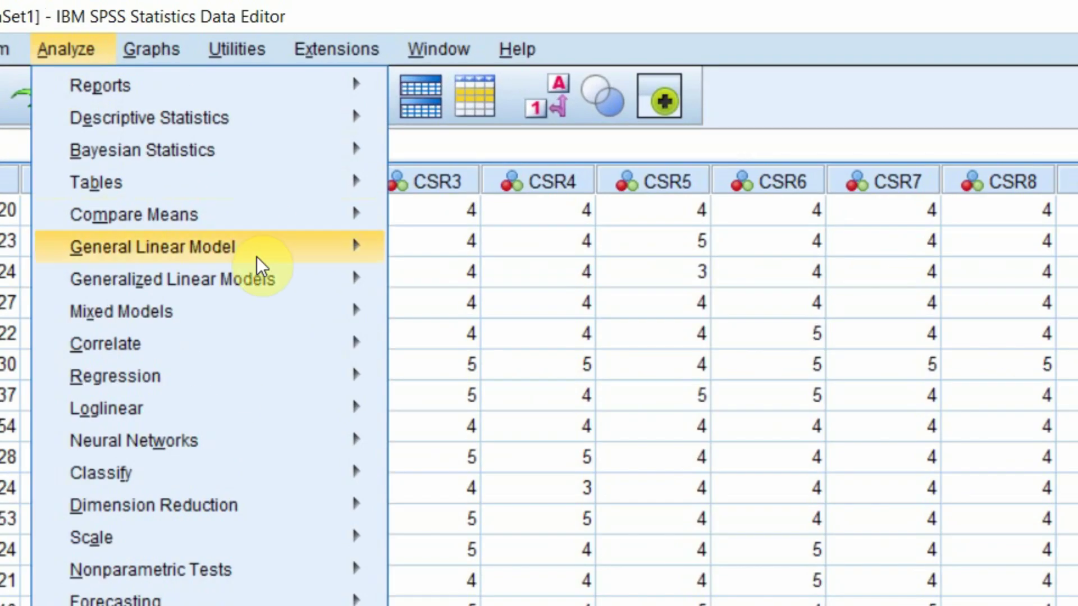
mouse_move(272, 228)
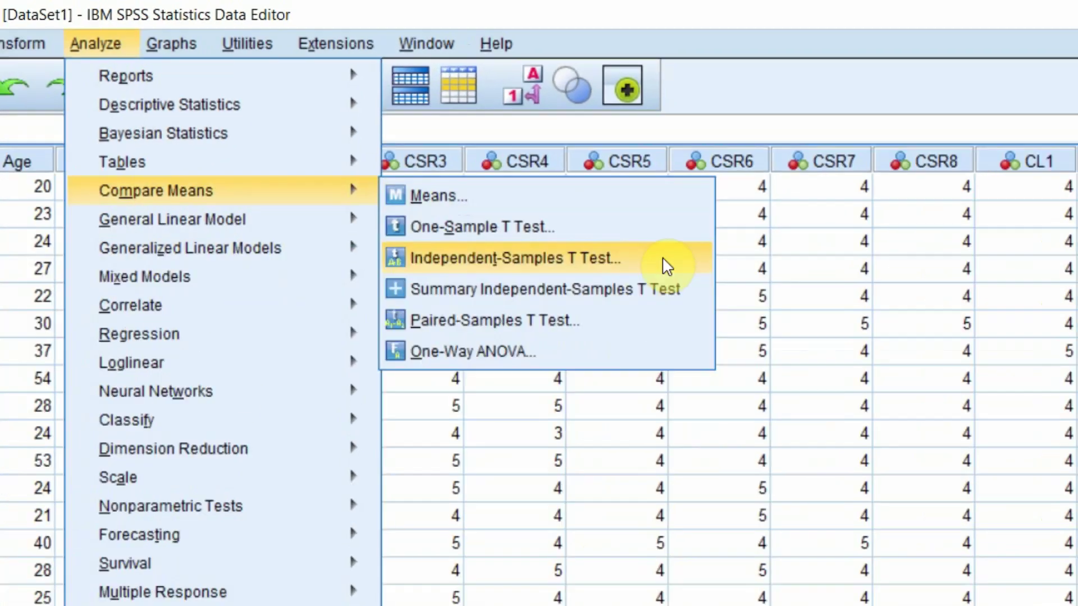
click(703, 290)
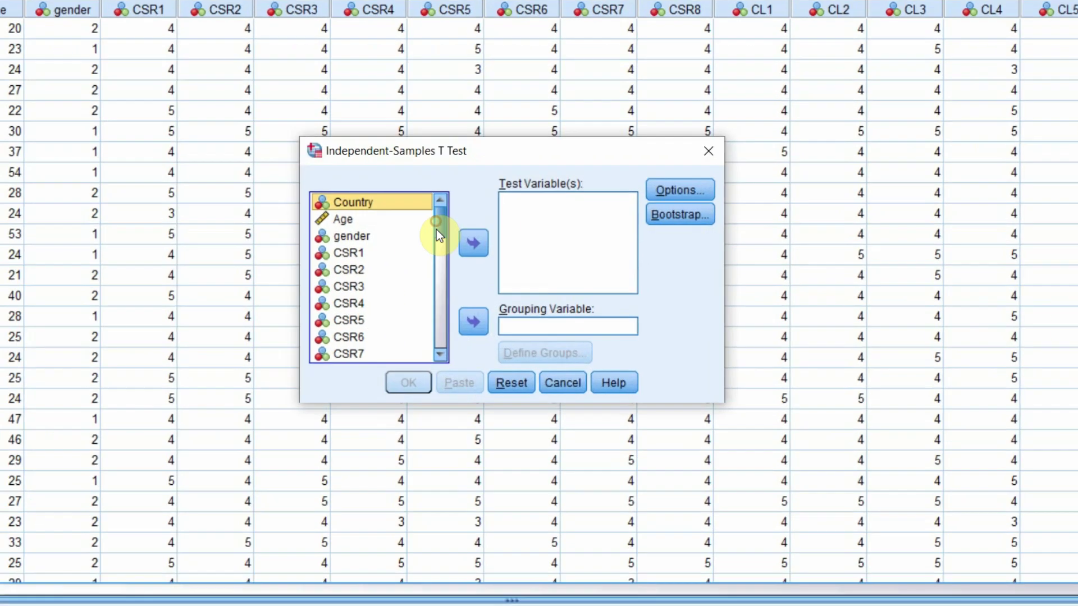
scroll(337, 331, down, 10)
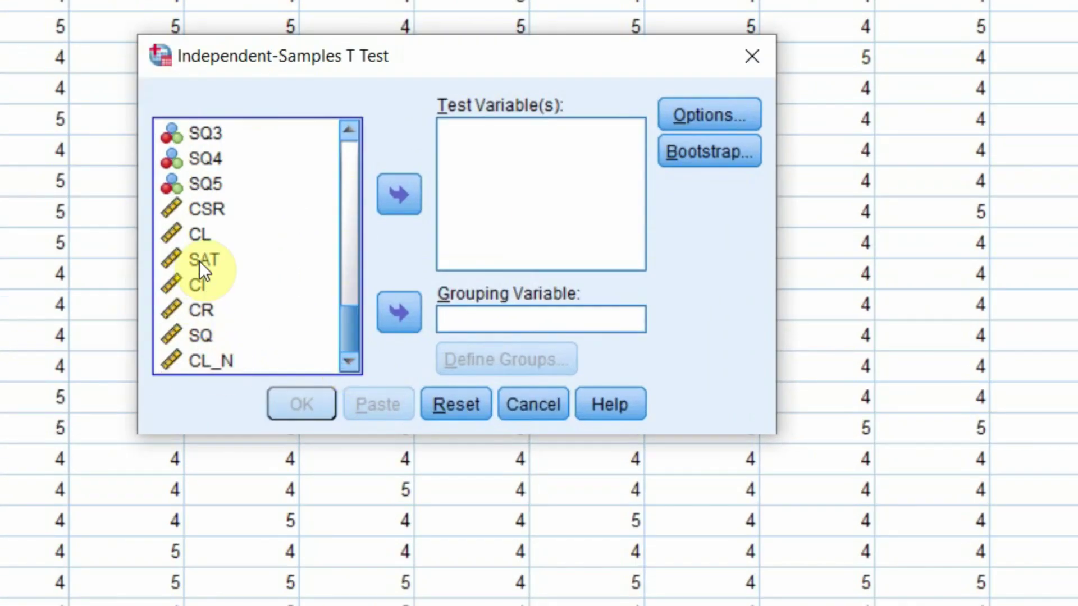
click(200, 235)
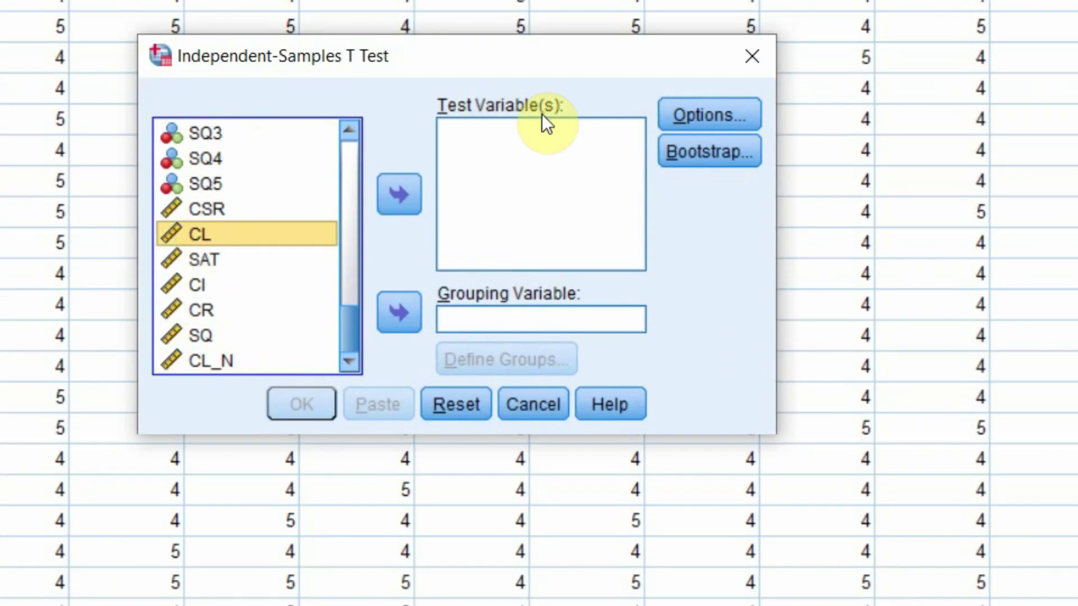
click(407, 192)
- Use gender as the grouping variable with group values 1 and 2, and run the t-test
drag(346, 319, 342, 127)
click(224, 178)
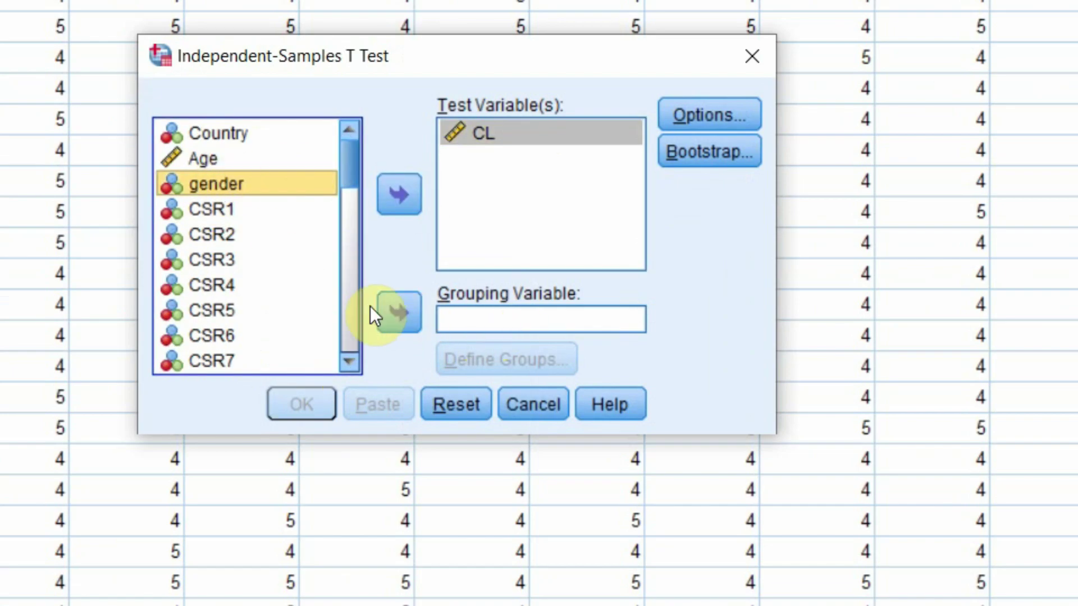
click(413, 315)
click(473, 359)
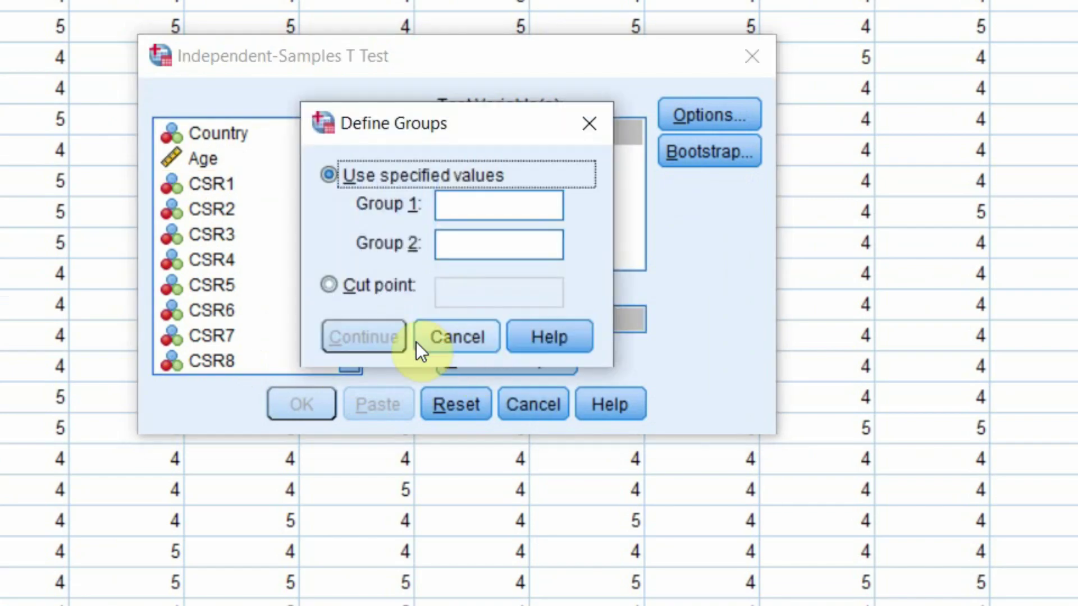
click(464, 202)
text(1)
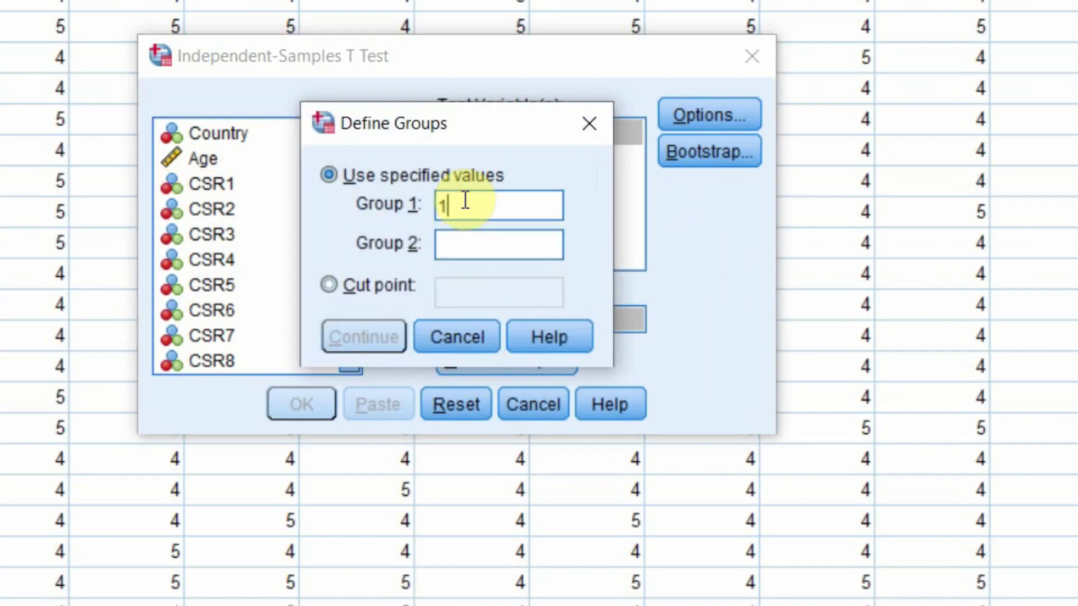
click(466, 256)
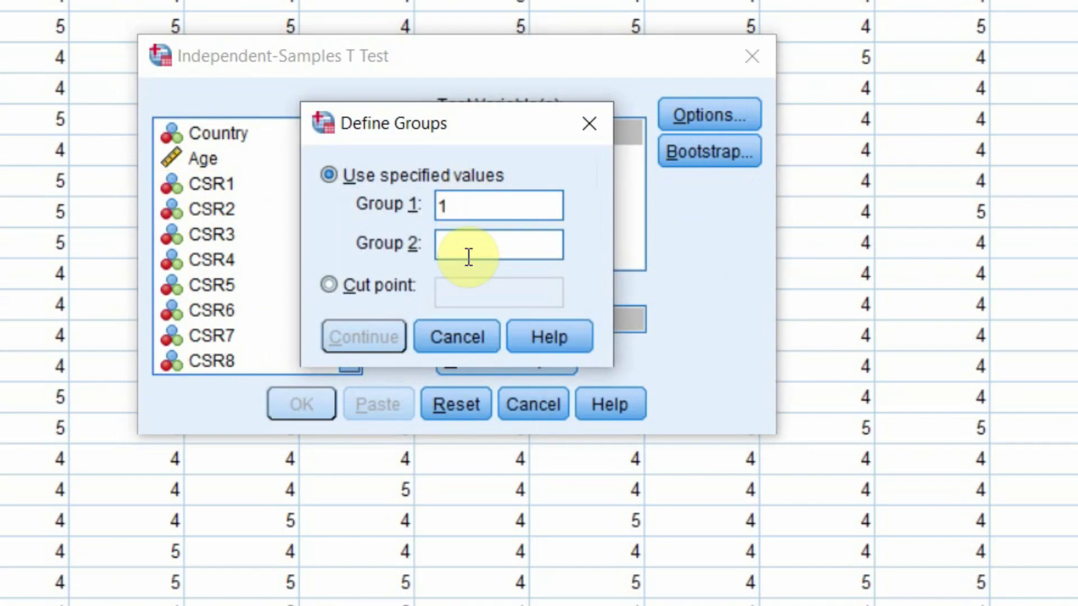
text(2)
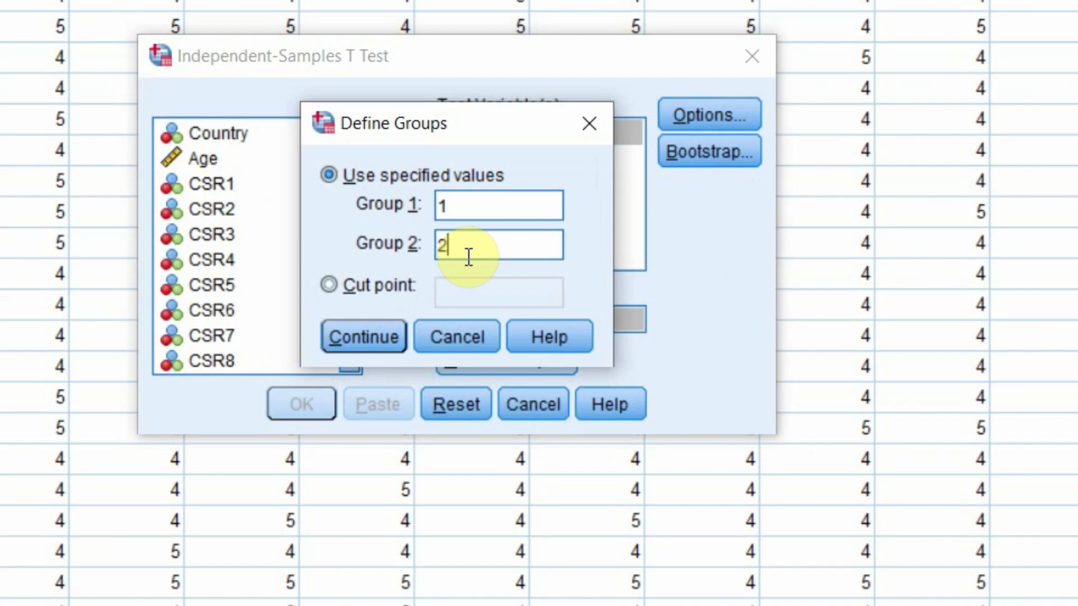
click(353, 336)
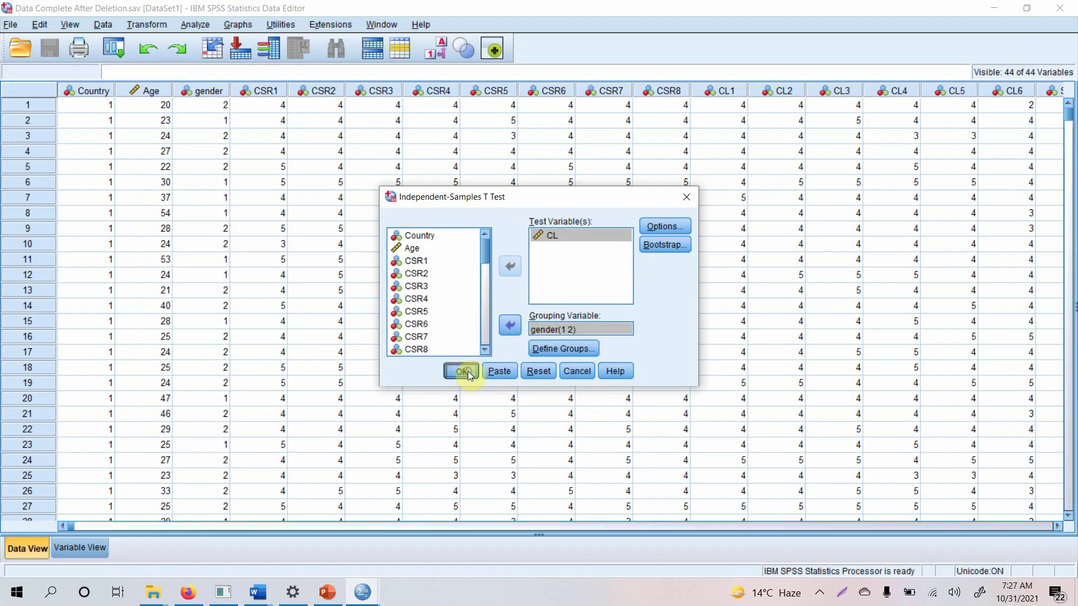
click(415, 385)
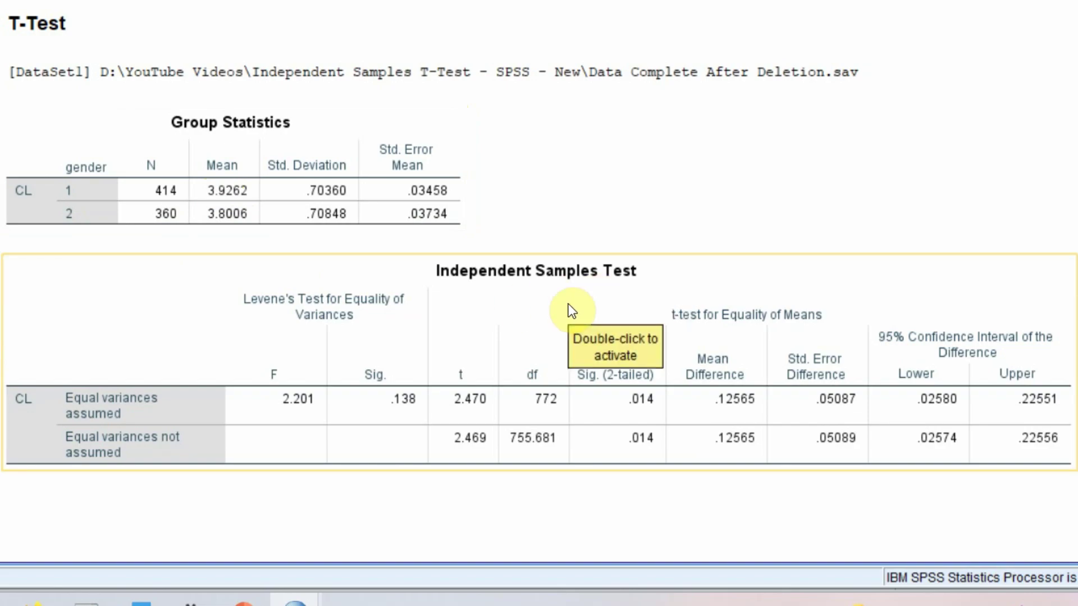
click(746, 402)
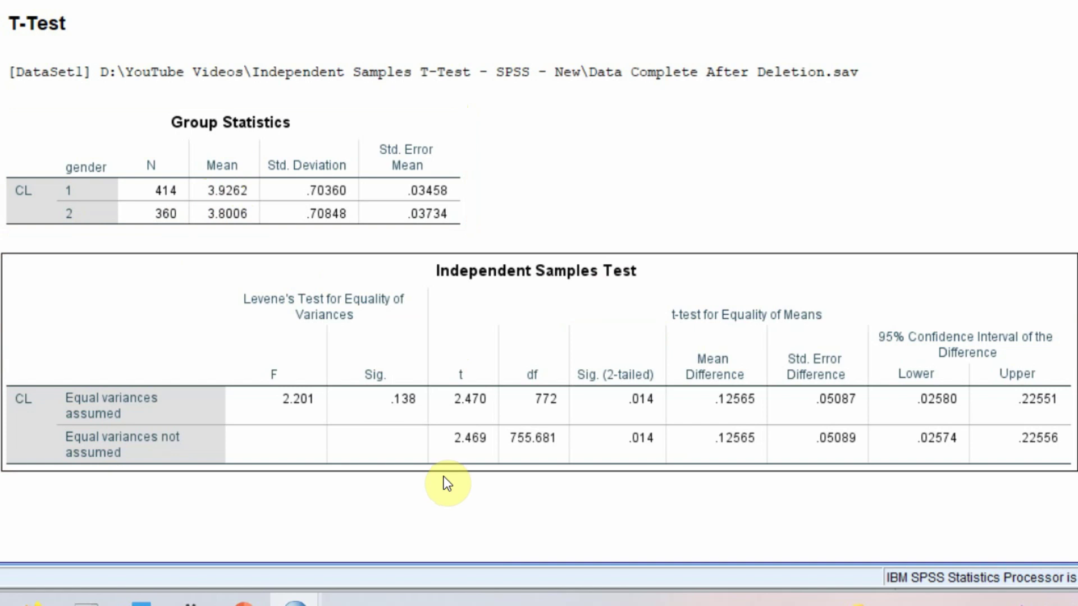
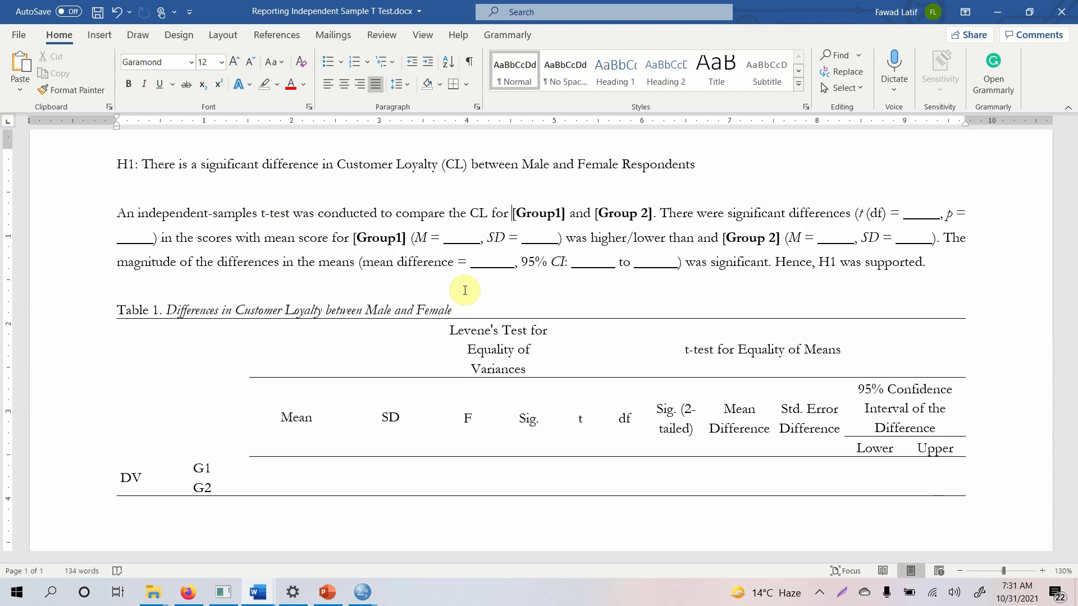
- In the report's first sentence, replace the [Group1] and [Group 2] placeholders with Male and Female
text(Male)
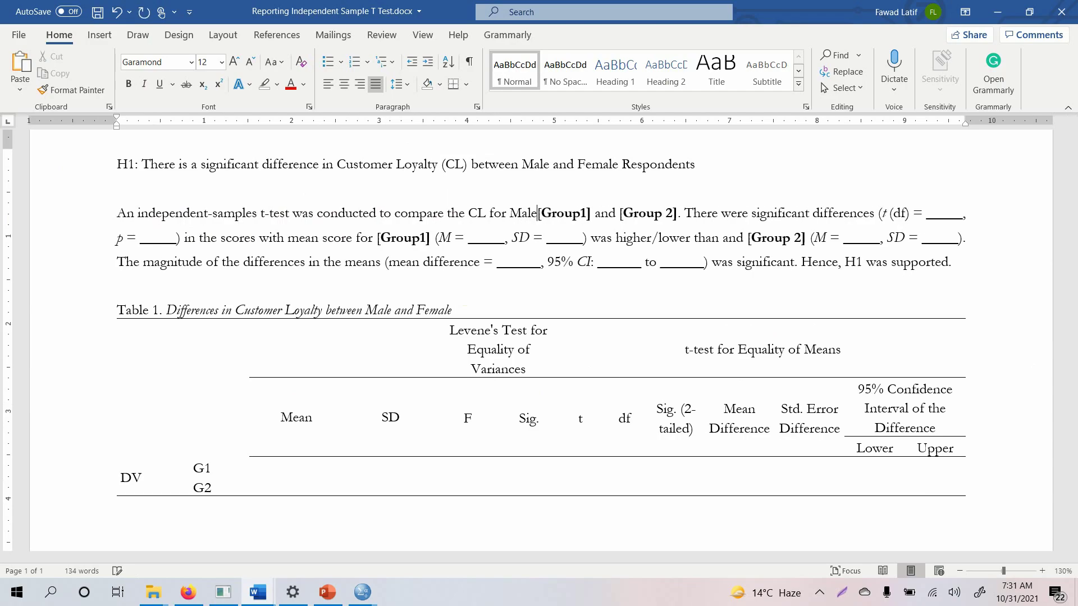
key(ctrl+shift+Left)
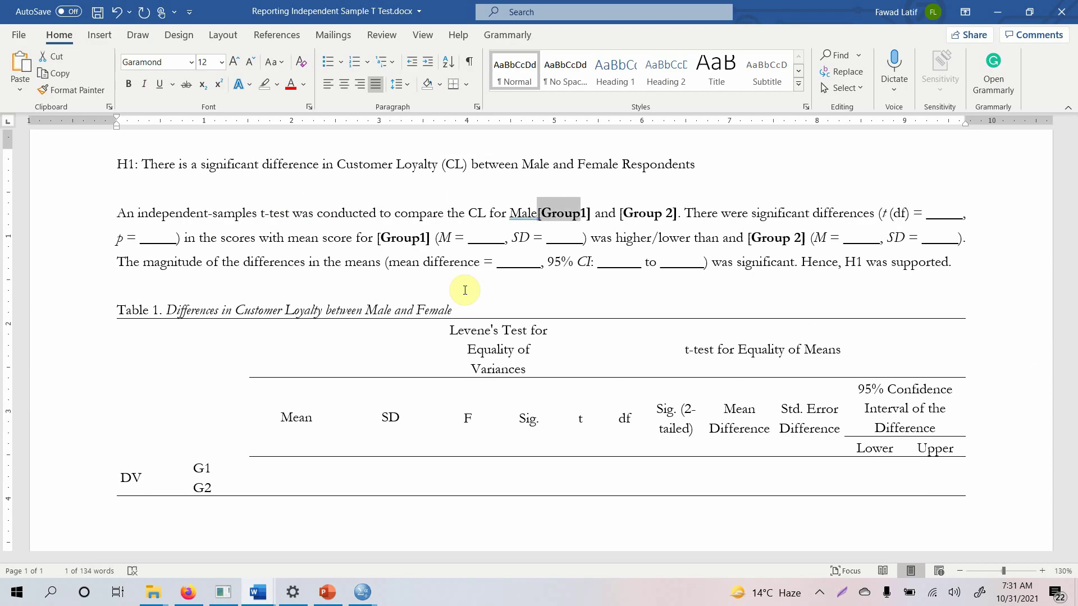
key(Delete)
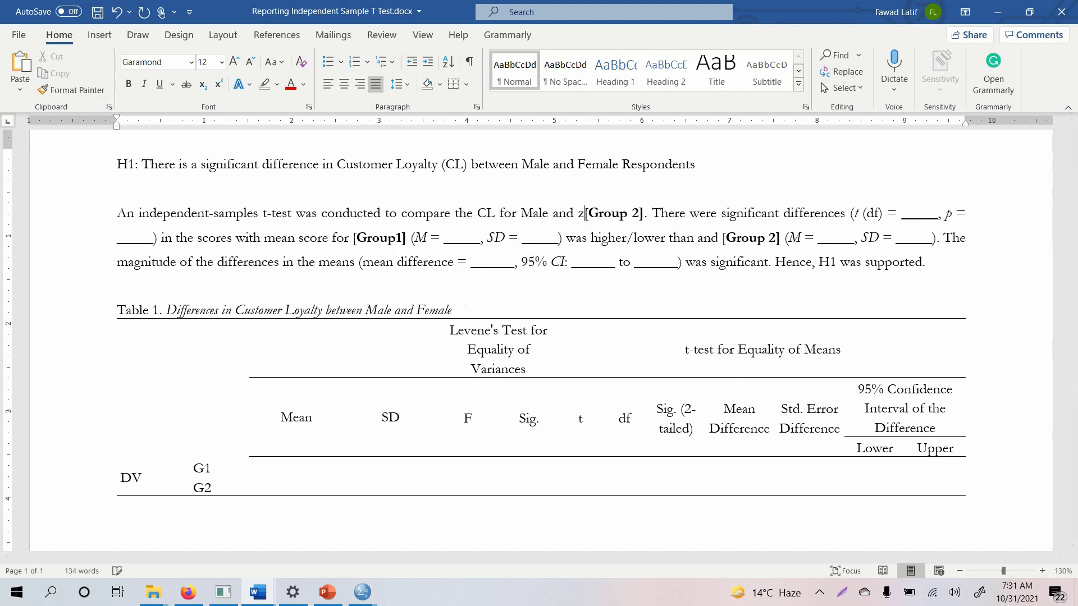
text(Fema)
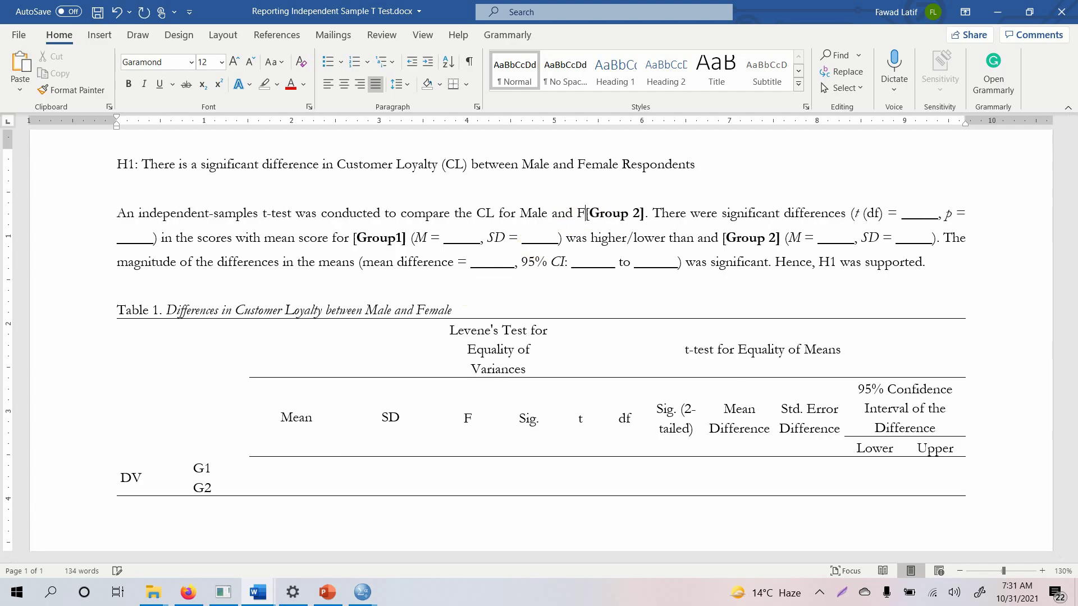
text(le)
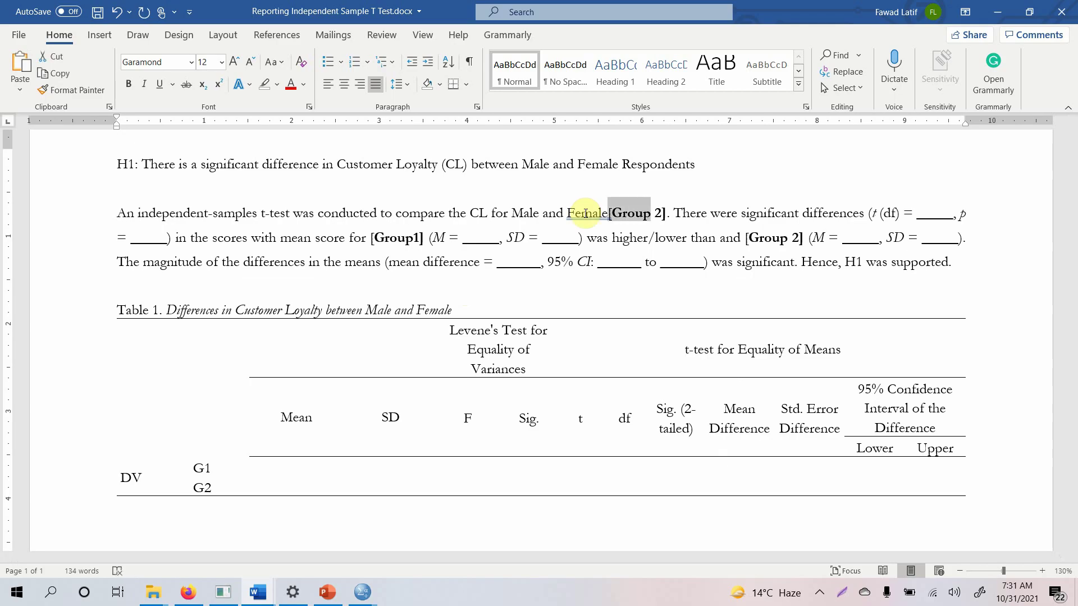
key(Delete)
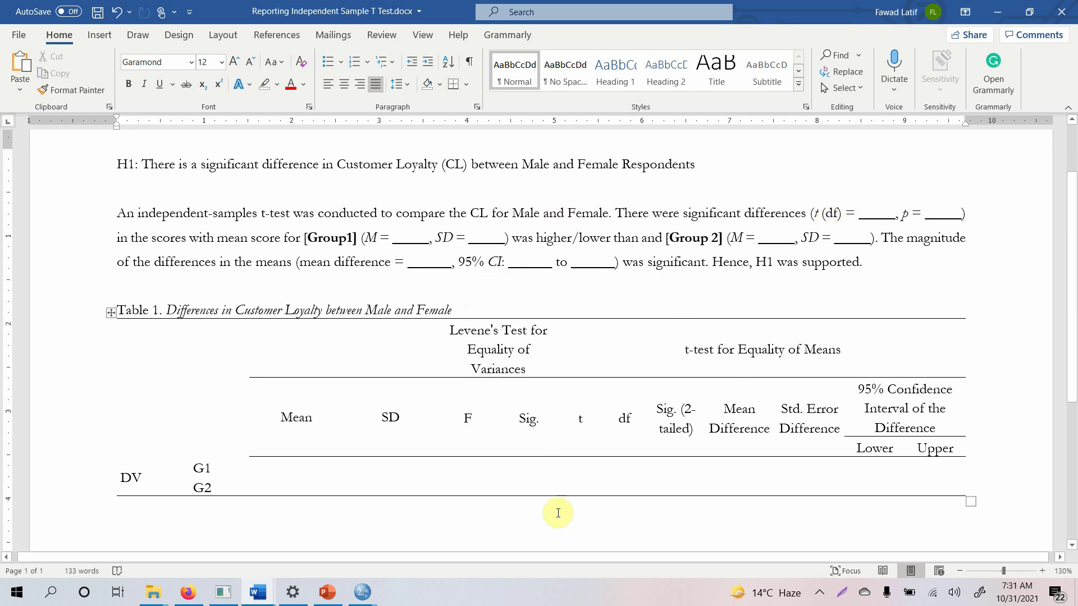
- Look up the degrees of freedom in the SPSS output and replace df in the Word report with 772
mouse_move(362, 592)
click(342, 539)
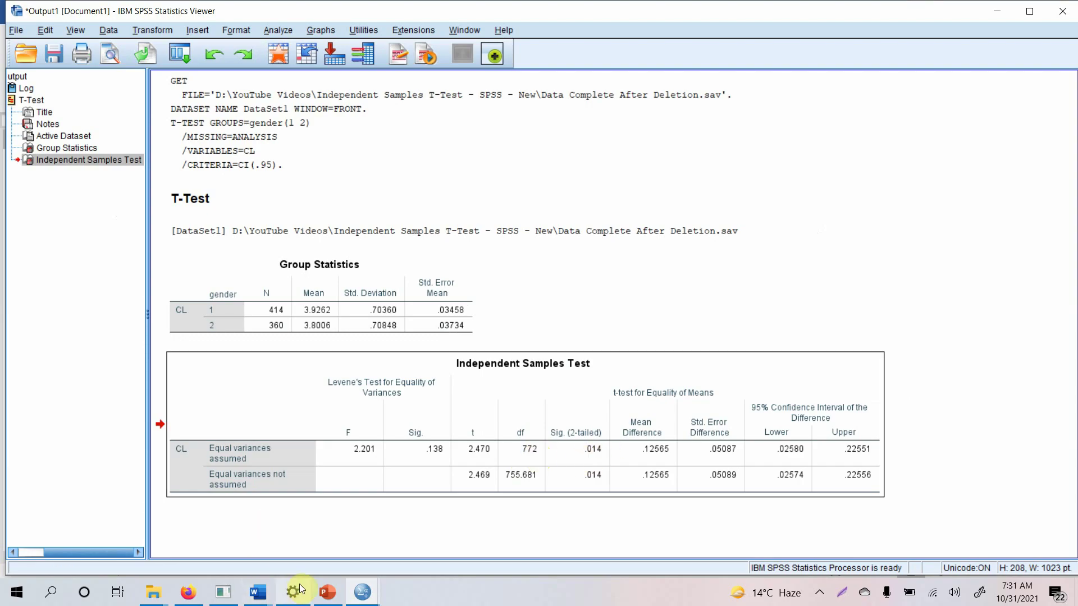
click(258, 593)
double_click(834, 212)
text(772)
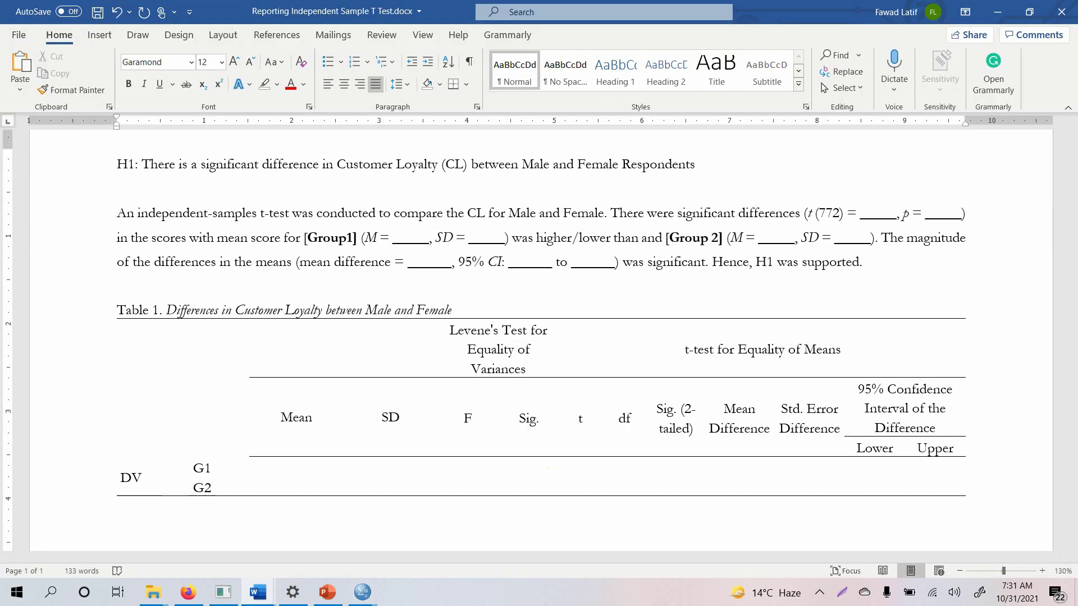
- Check the t value in the SPSS output and replace the blank after t (772) in the Word report with 2.470
click(862, 214)
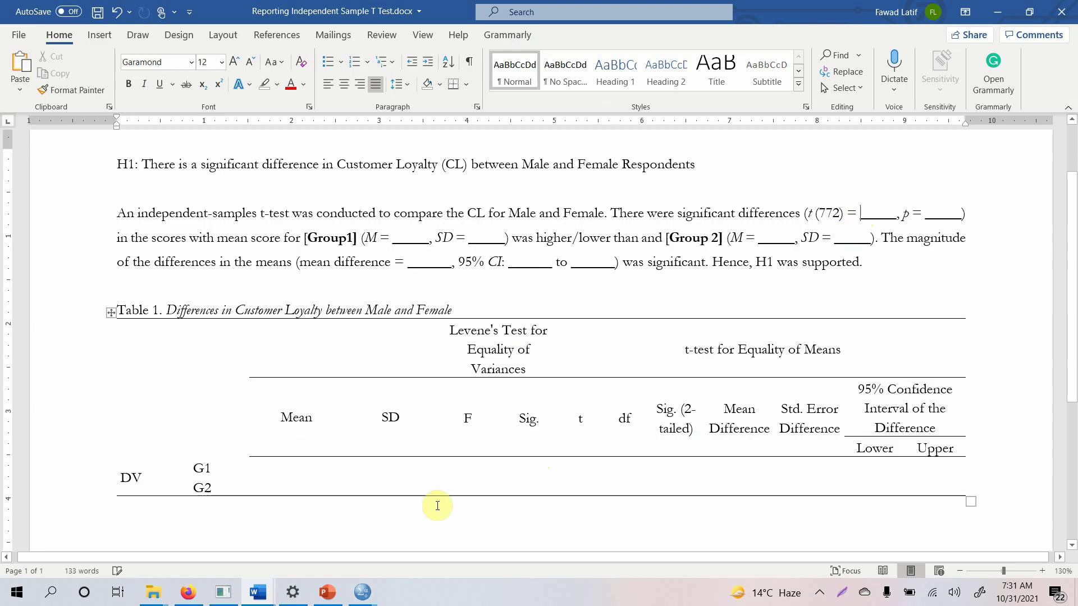
mouse_move(363, 593)
click(337, 539)
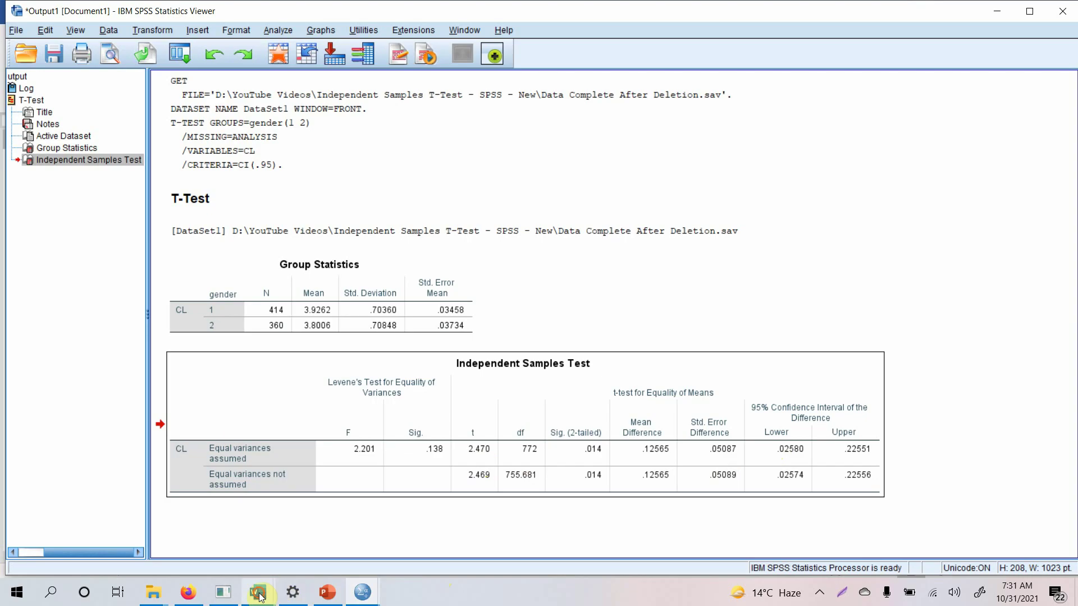
mouse_move(260, 594)
click(338, 528)
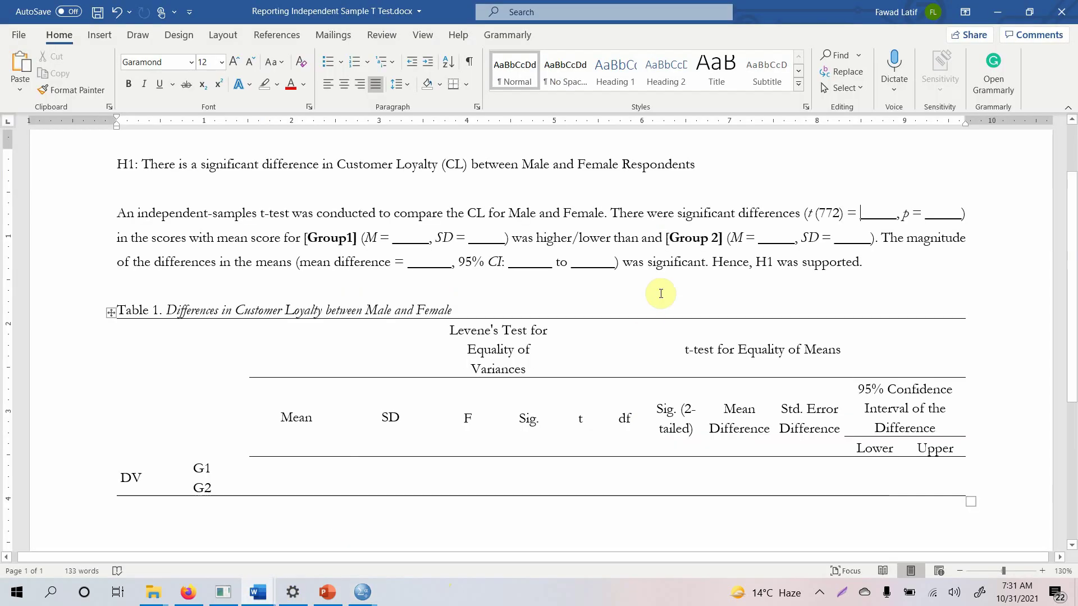
text(2.47)
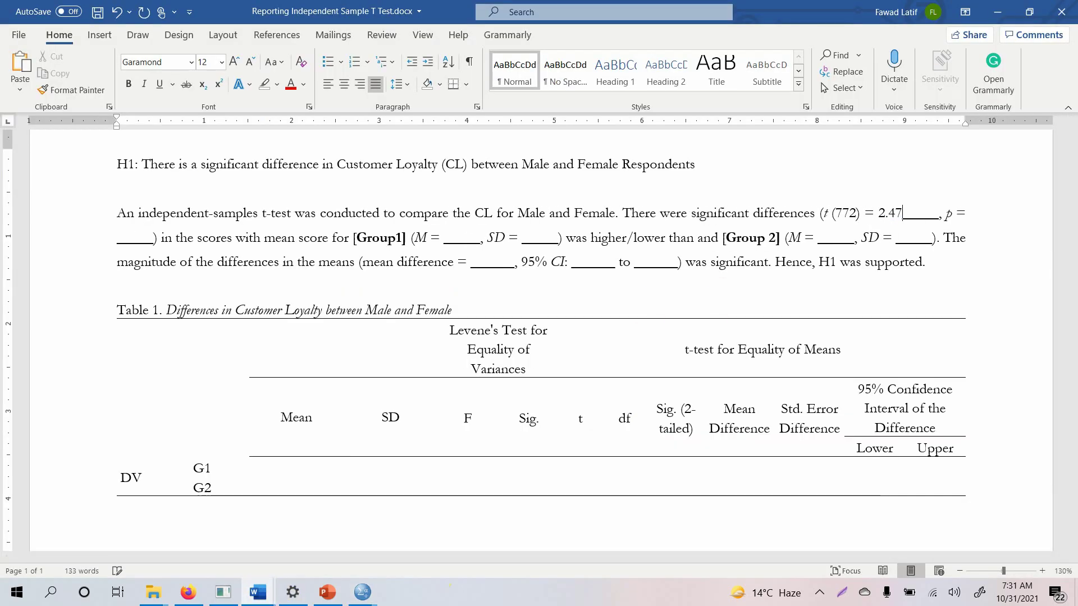
text(0)
key(shift+Right)
key(shift+Right)
key(shift+Right)
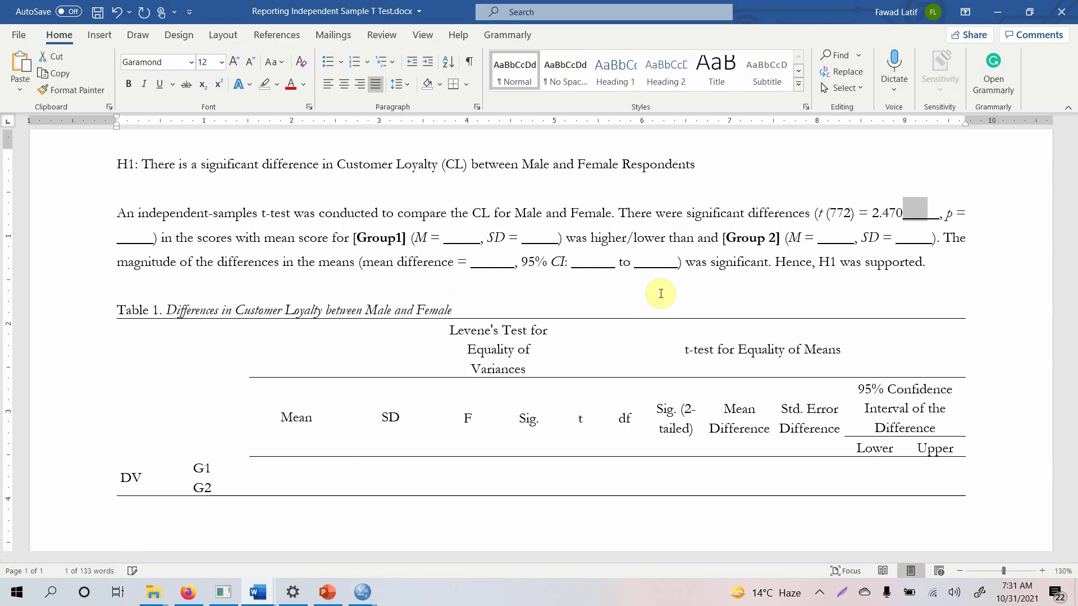
key(Delete)
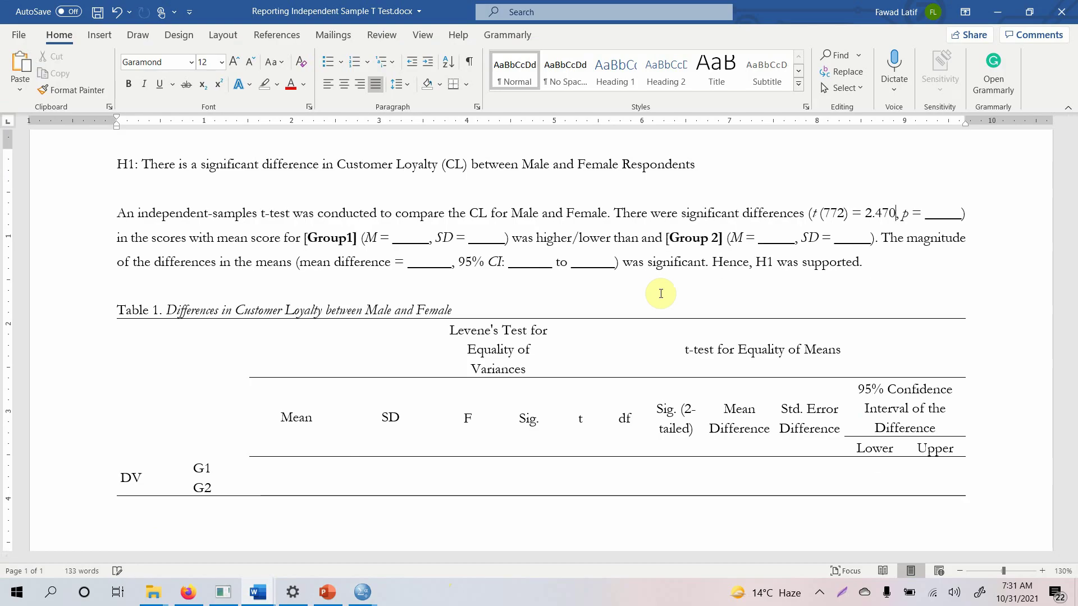
- Replace the blank for the p value with 0.014
text(0.01)
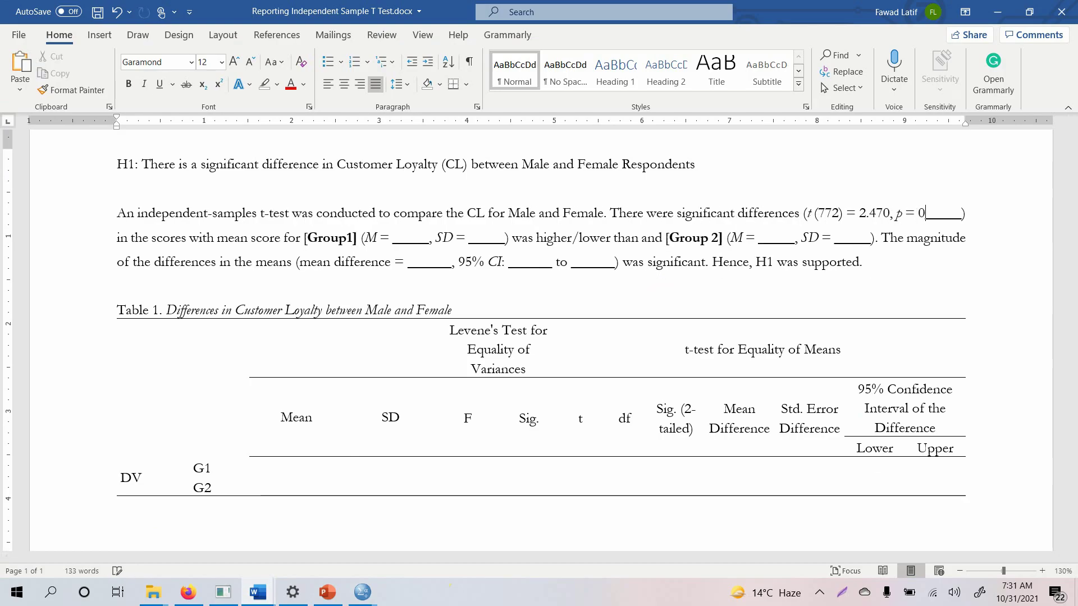
text(4)
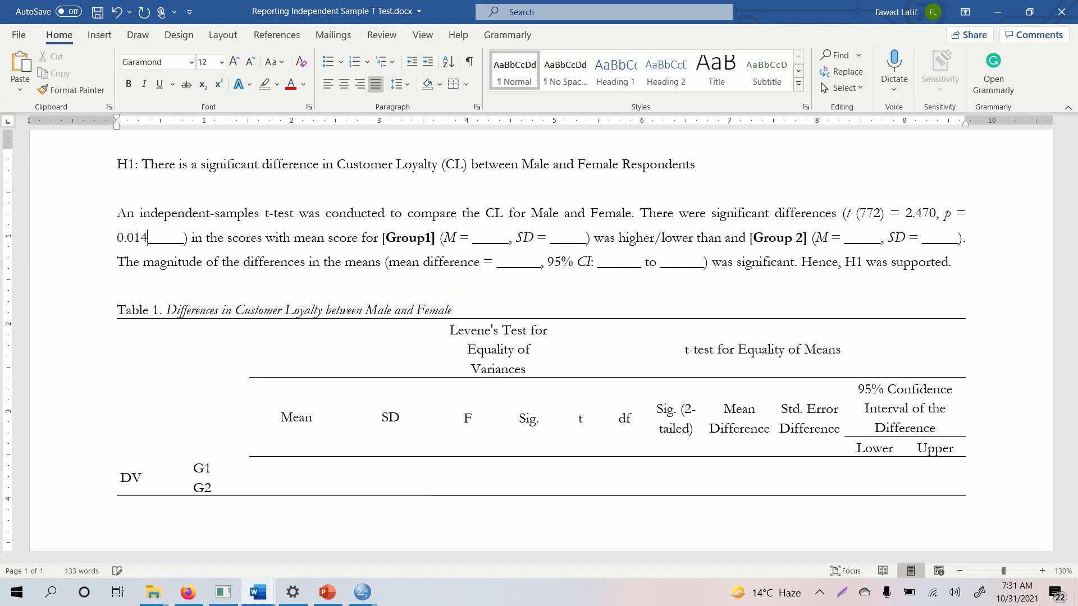
key(Delete)
key(Delete)
key(Delete)
key(Delete)
key(Delete)
key(Delete)
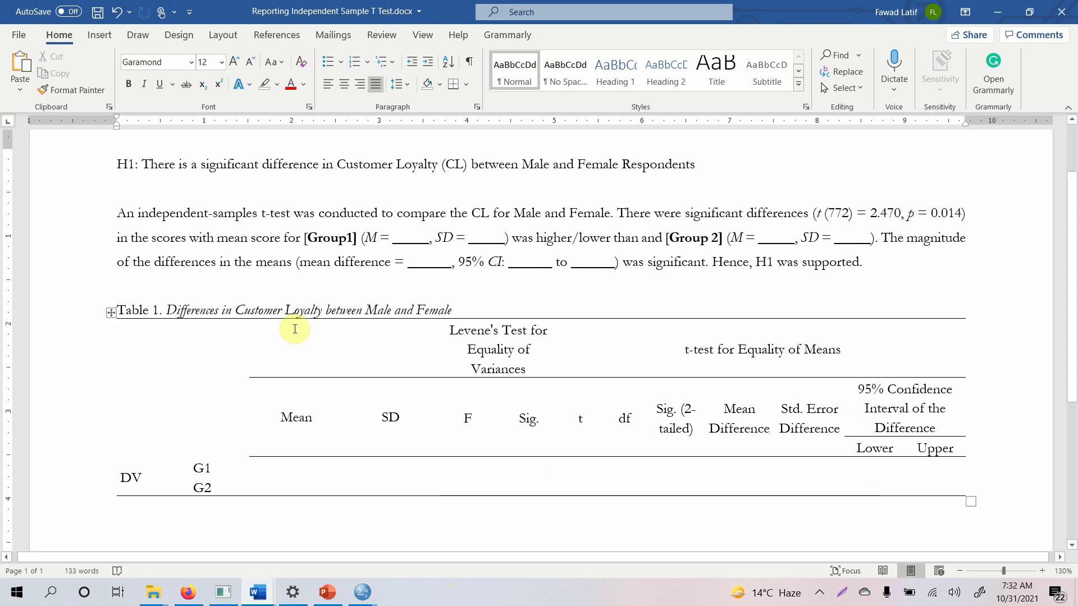
- Replace the [Group1] placeholder after "mean score for" with Male in regular, non-bold text
click(358, 239)
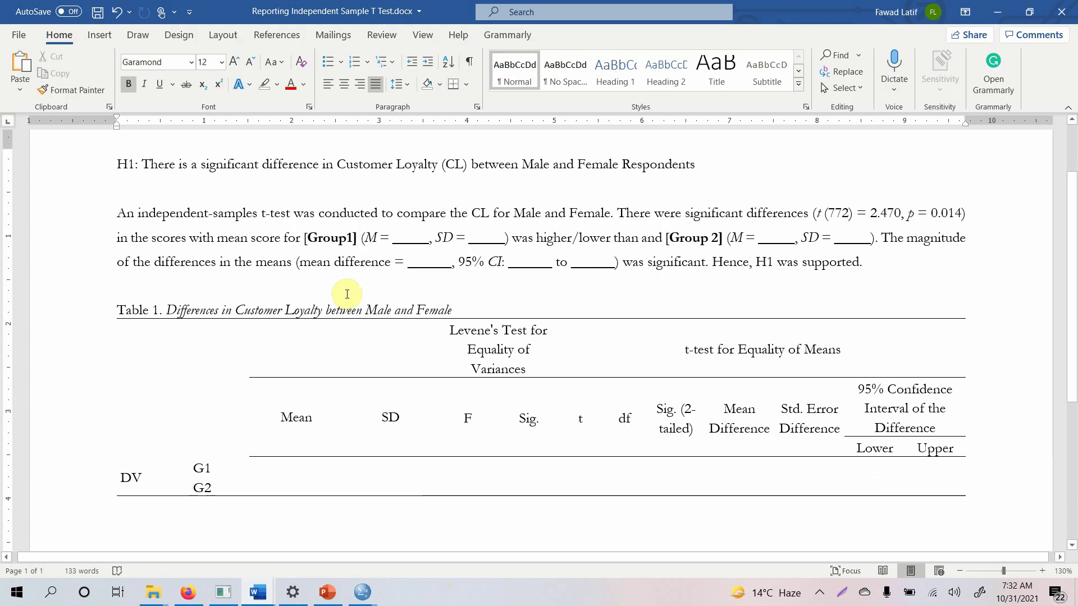
key(shift+Left)
key(shift+Left)
key(shift+Left)
key(shift+Left)
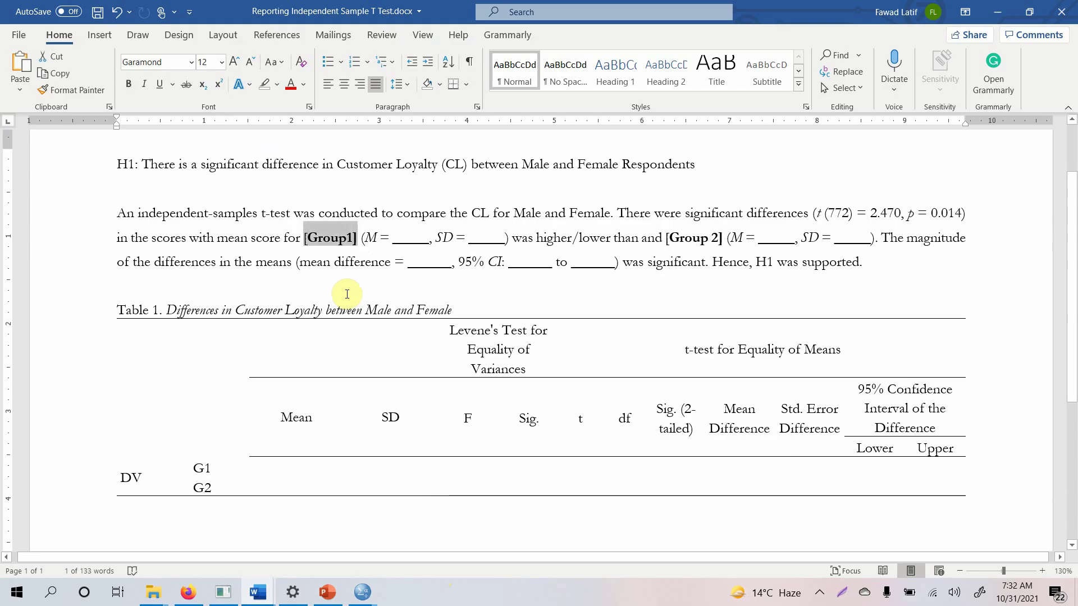
text(Male)
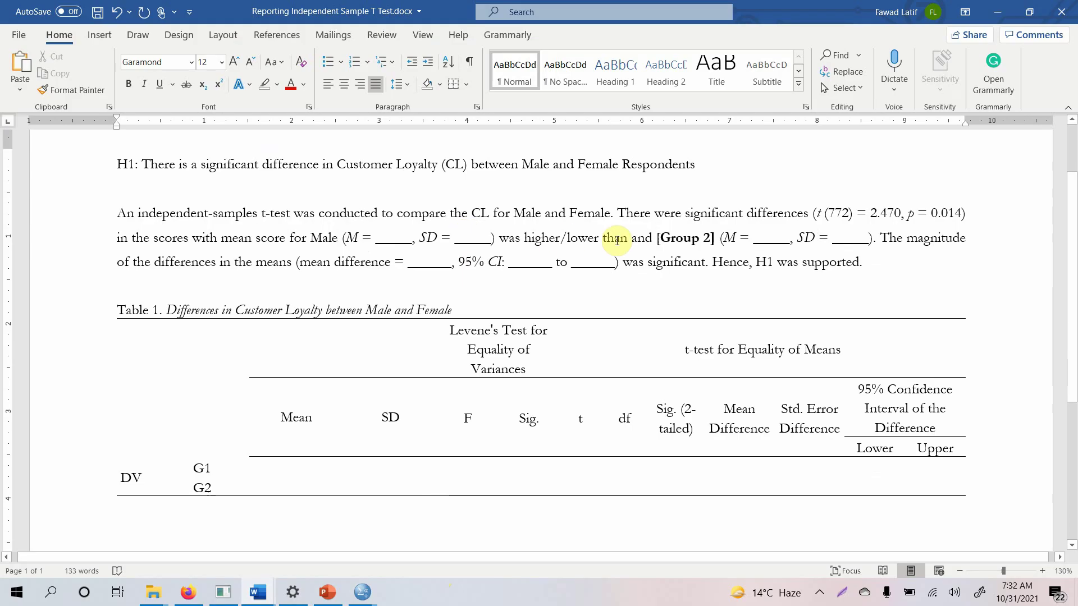
- Replace the [Group 2] placeholder in the Word report with Female in regular, non-bold text
click(655, 238)
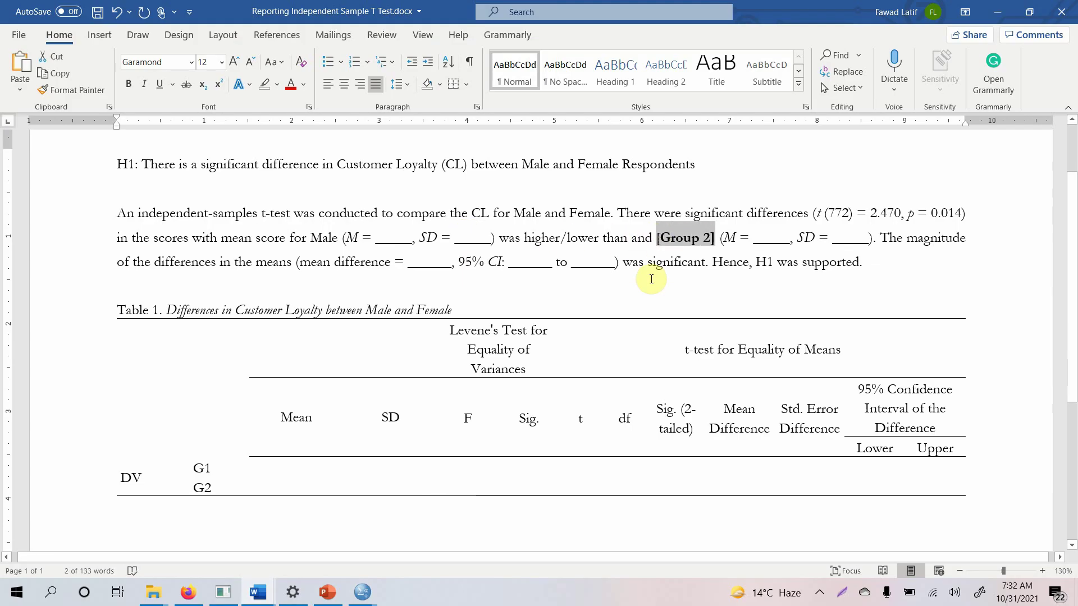
text(Femal)
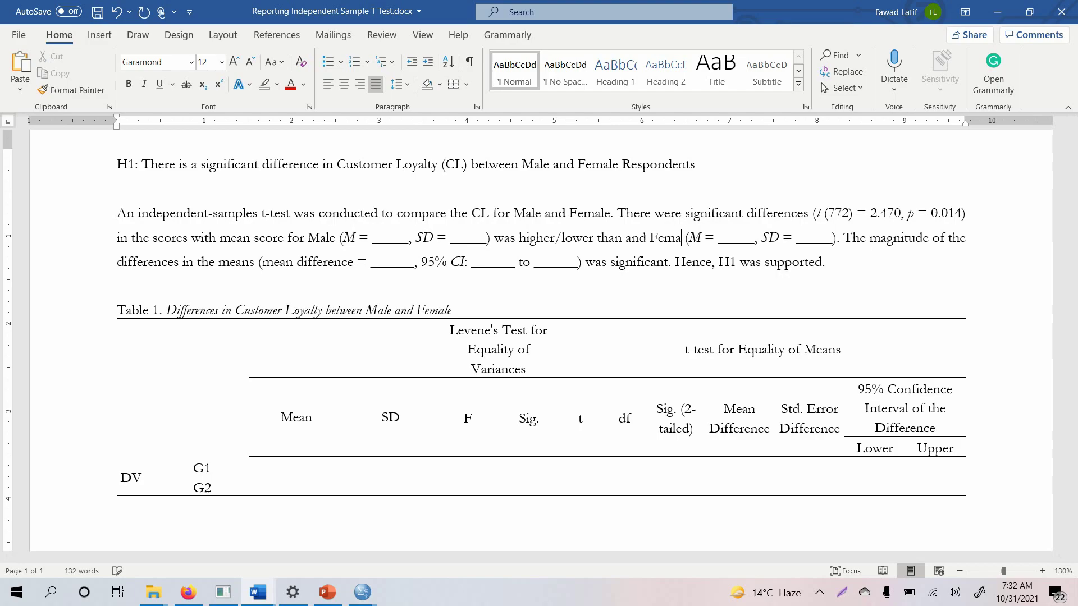
text(e)
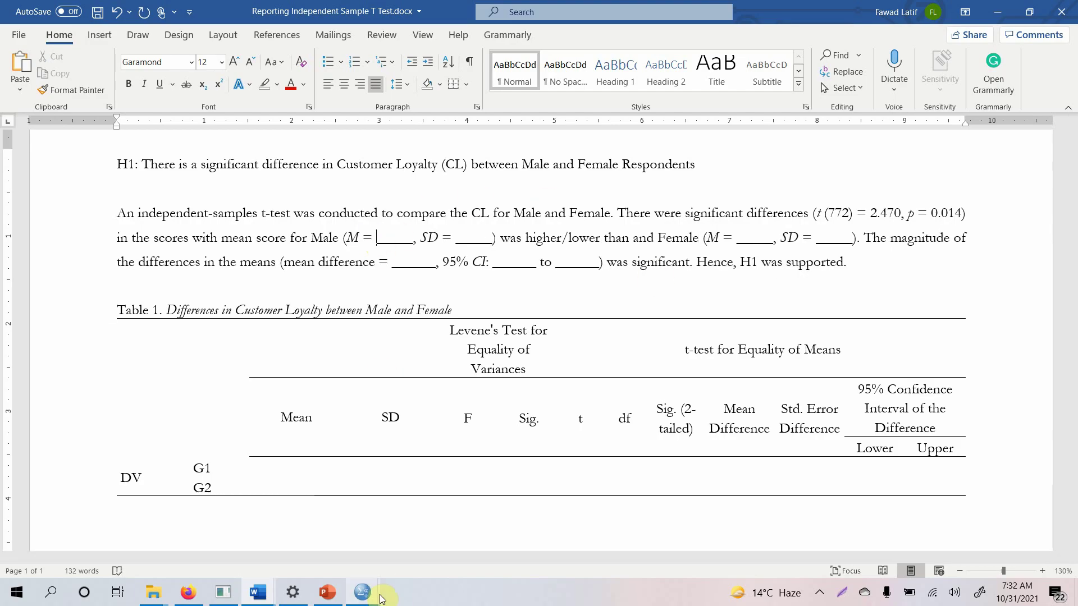
- Look up the Male group's statistics in the SPSS output and fill its blanks in the Word report with M = 3.92 and SD = 0.70
mouse_move(363, 592)
click(302, 540)
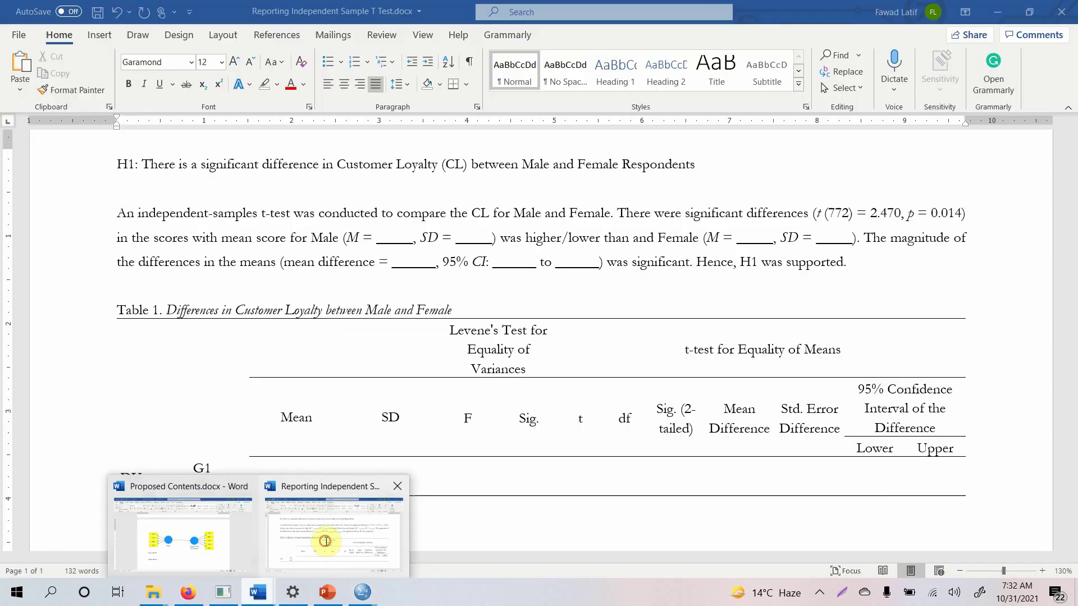
click(306, 544)
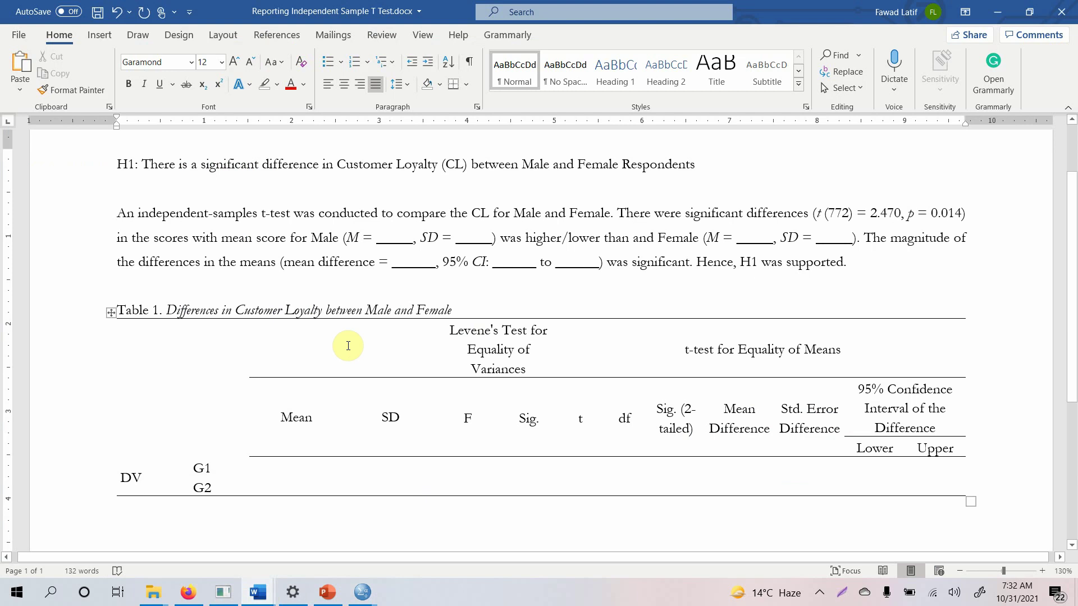
text(3.92)
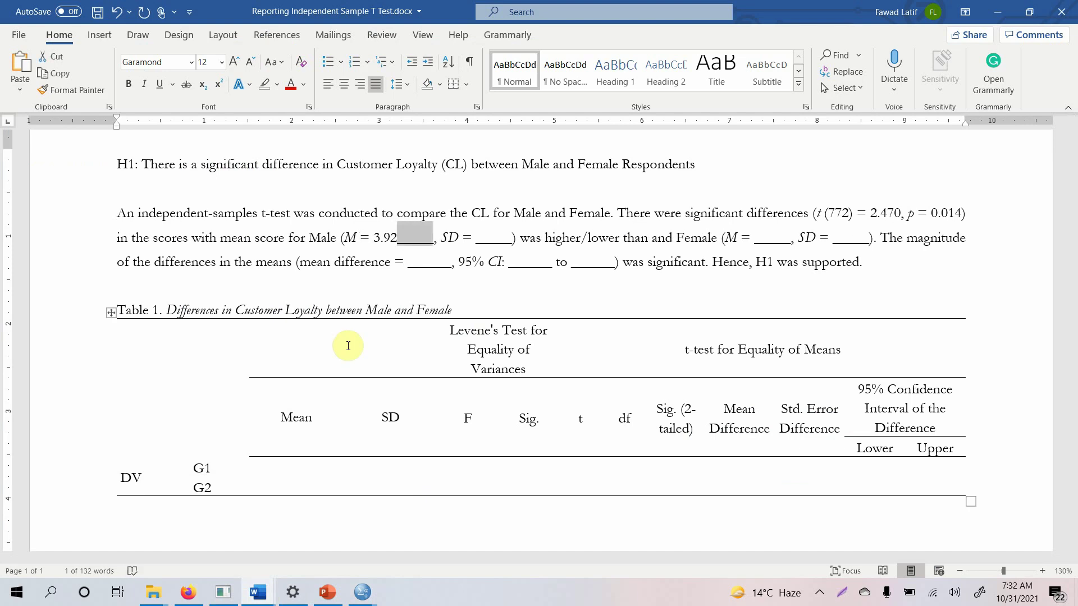
key(BackSpace)
text(0.70)
scroll(723, 325, up, 2)
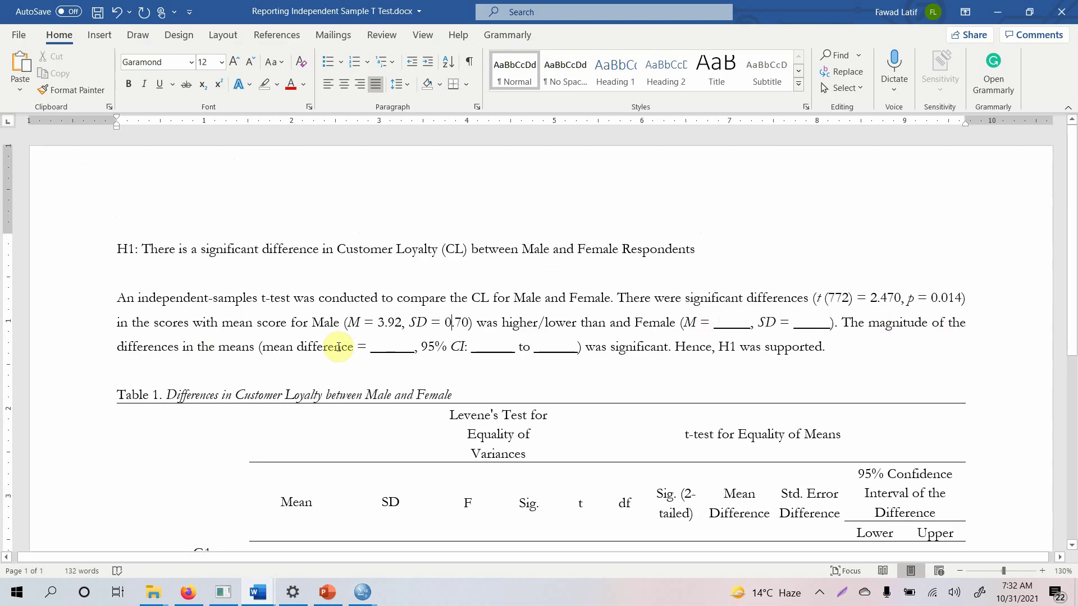
- Check the mean difference in the SPSS output and replace its blank in the Word report with 0.12
click(376, 345)
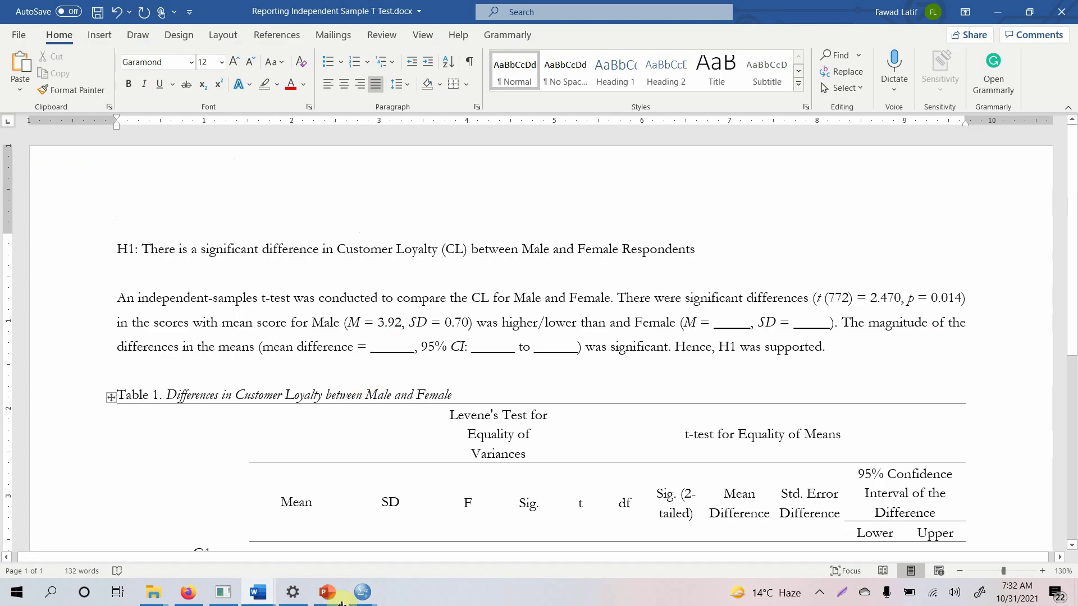
mouse_move(363, 593)
click(320, 531)
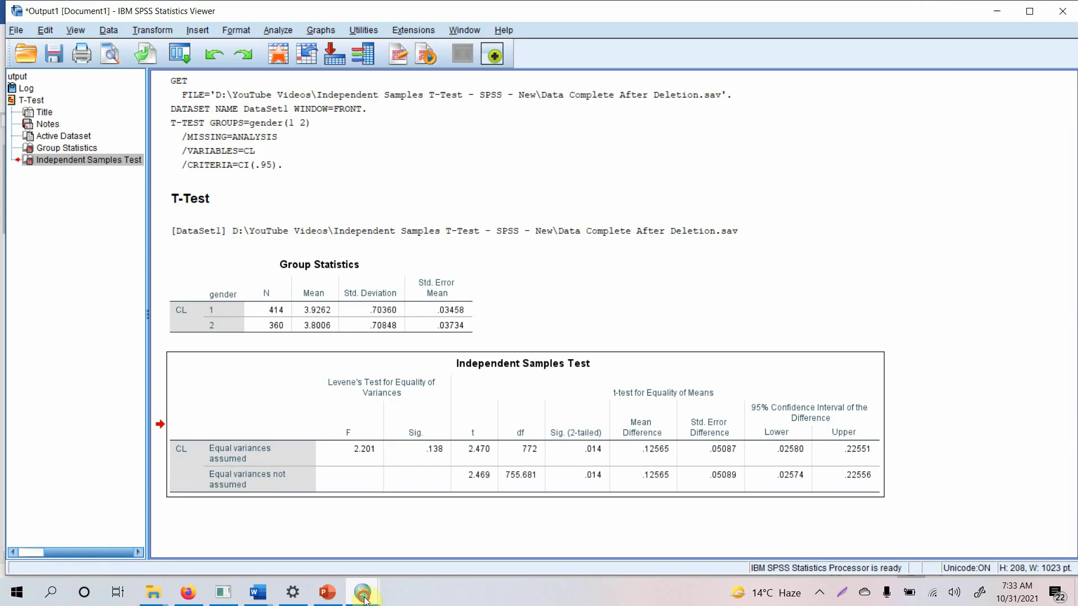
mouse_move(363, 592)
click(325, 541)
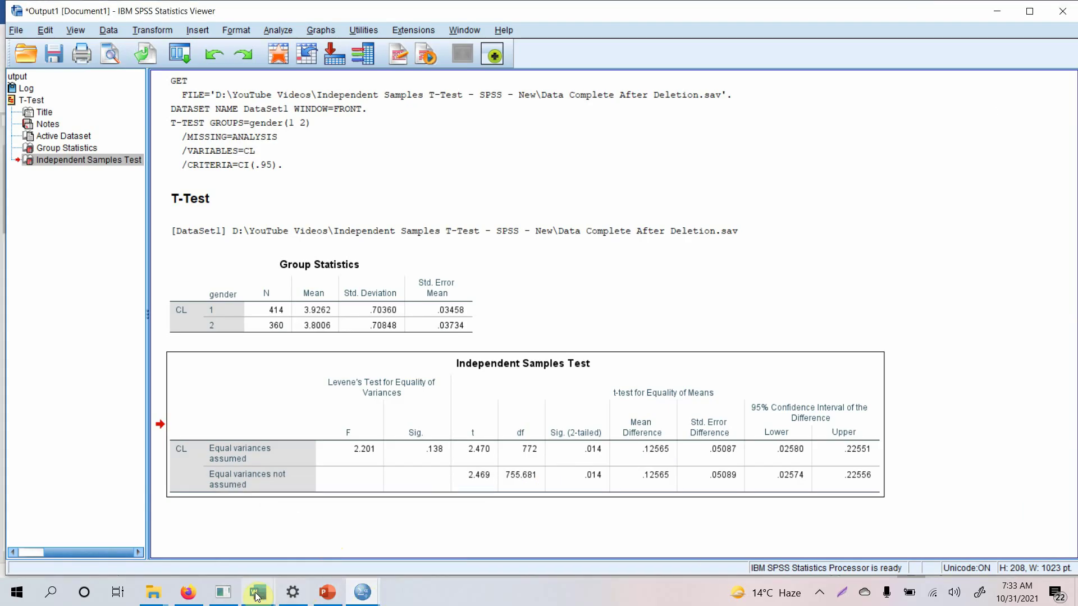
mouse_move(257, 593)
click(295, 539)
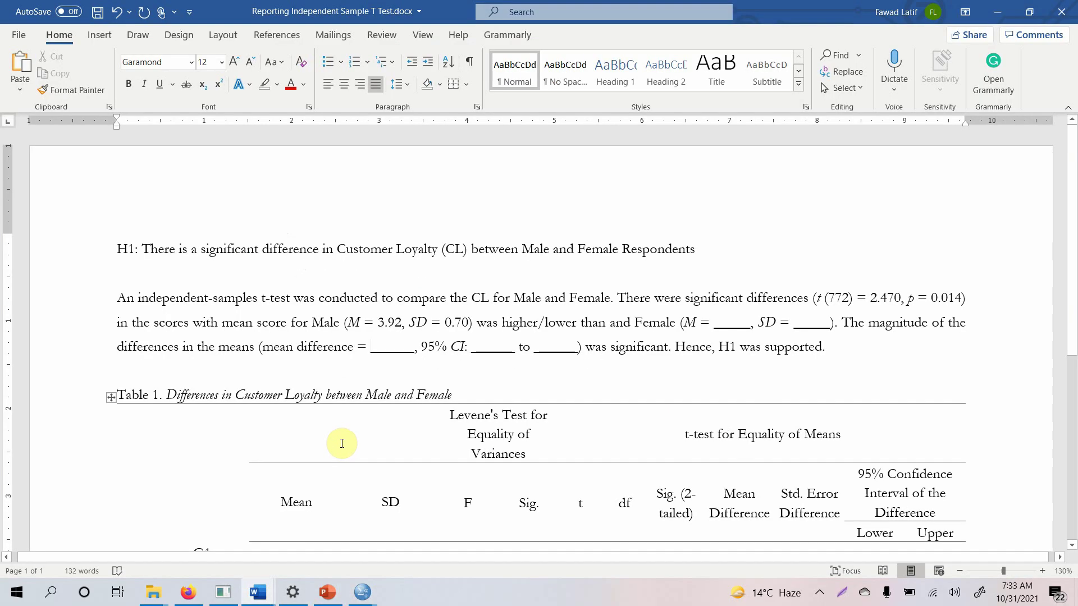
text(0.12)
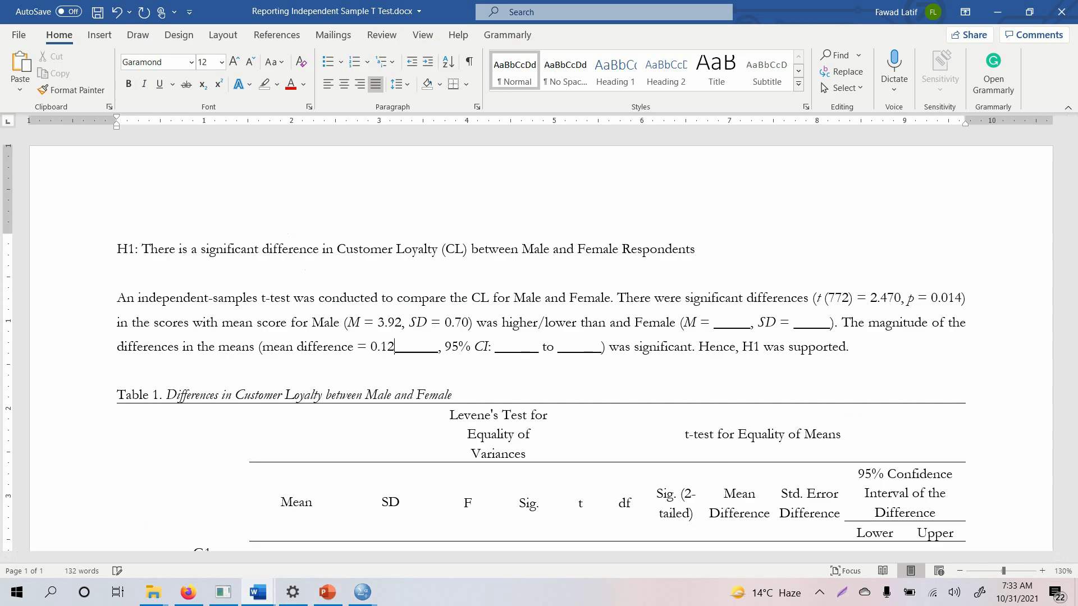
key(shift+Right)
key(shift+Right)
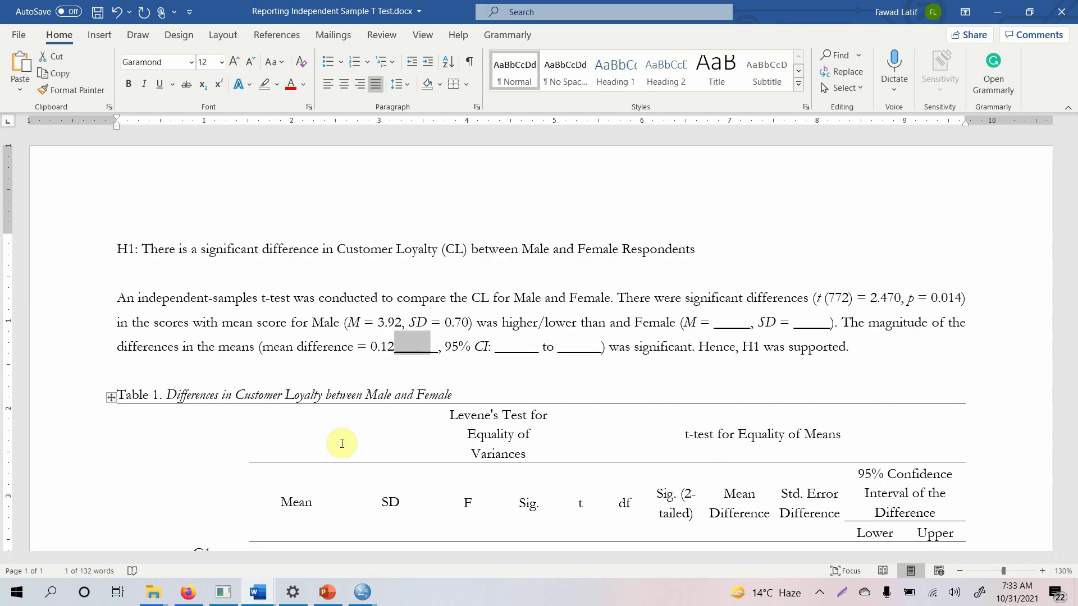
key(BackSpace)
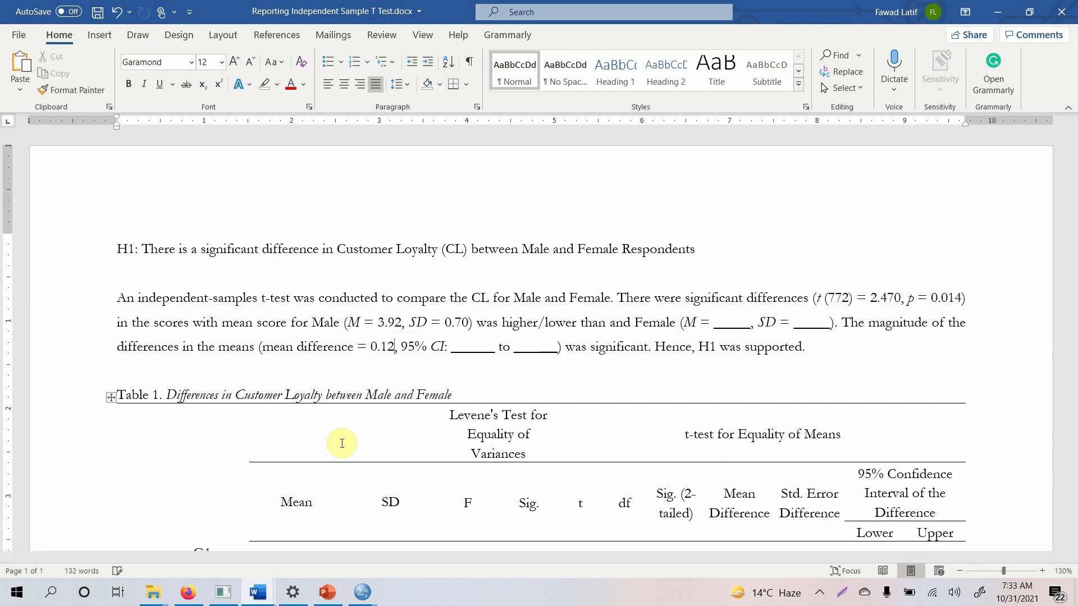
- Check the confidence interval limits in the SPSS output and fill the 95% CI blanks in the Word report with 0.025 to 0.225
mouse_move(361, 600)
click(306, 556)
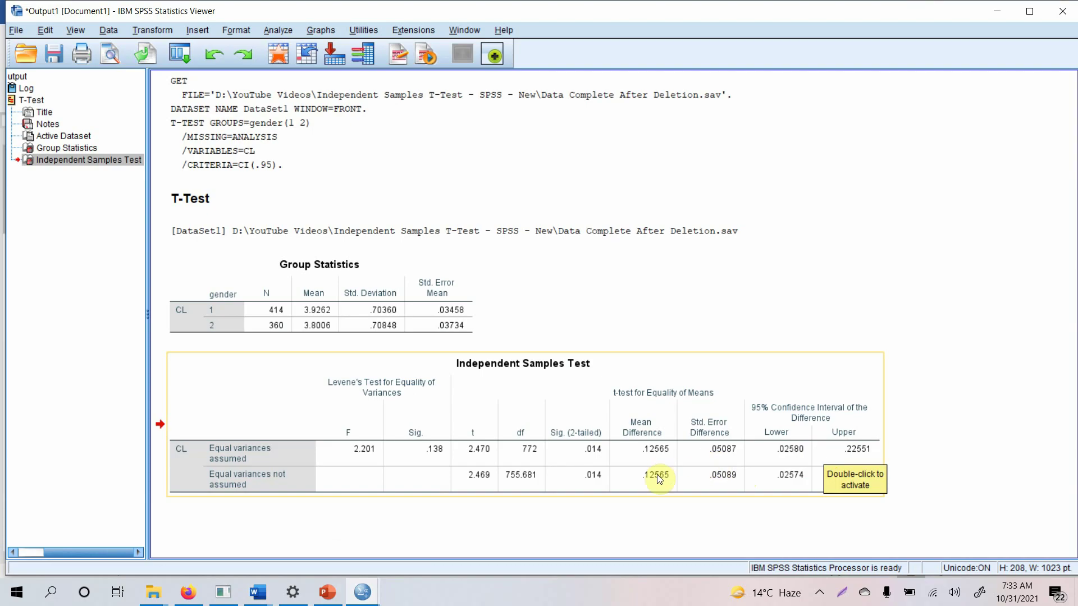
click(258, 592)
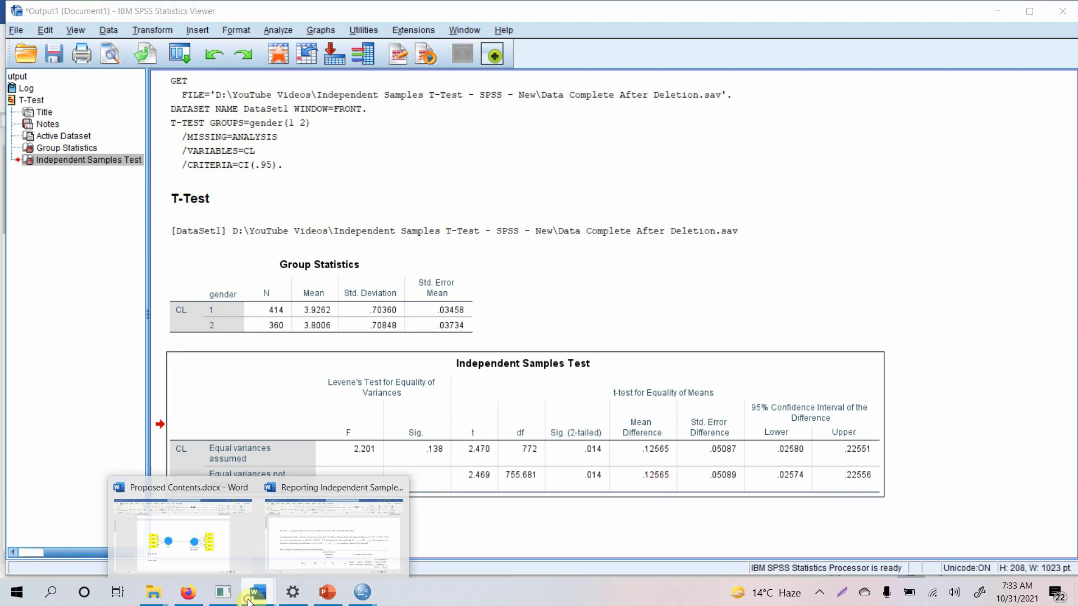
click(307, 530)
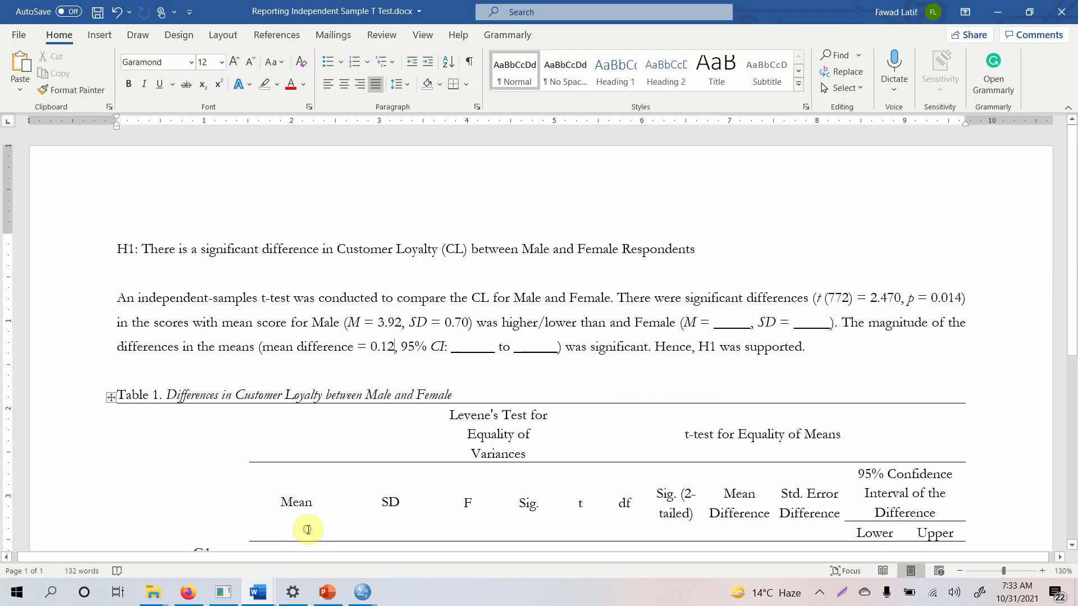
click(455, 348)
text(0.0)
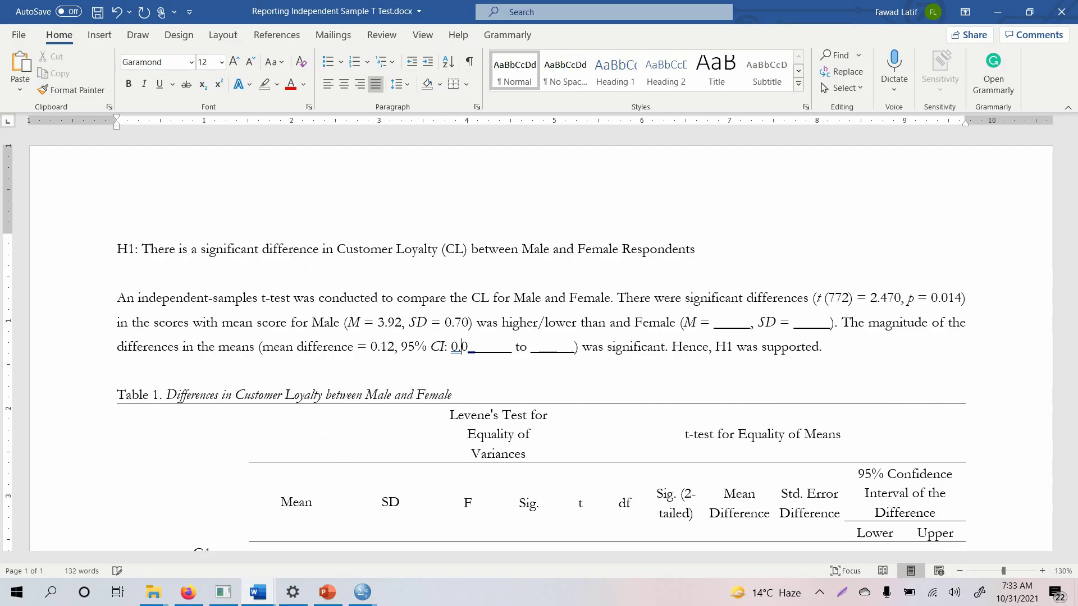
text(25)
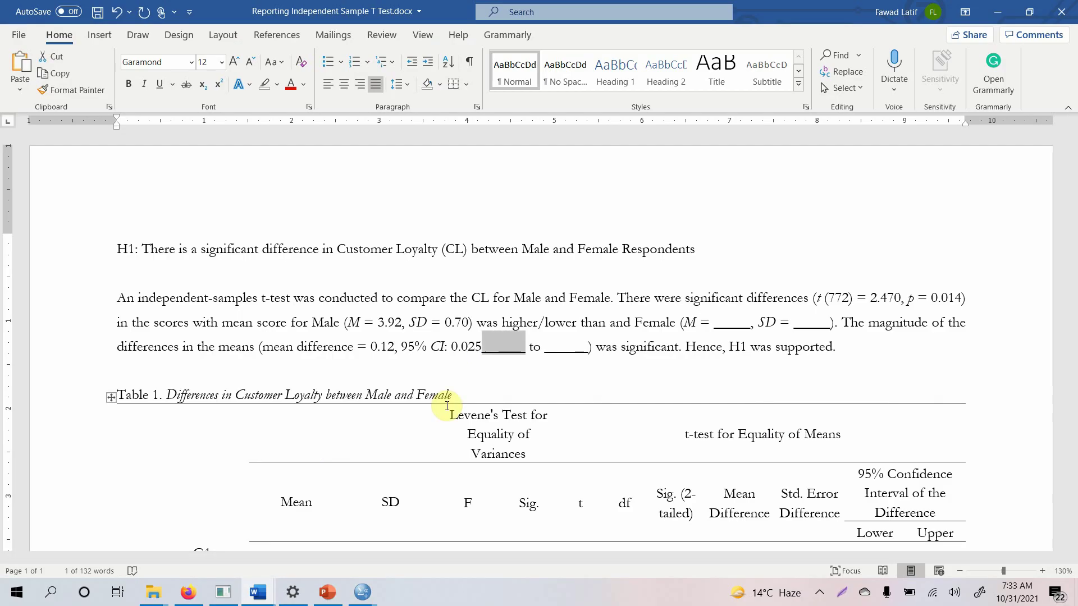
key(Delete)
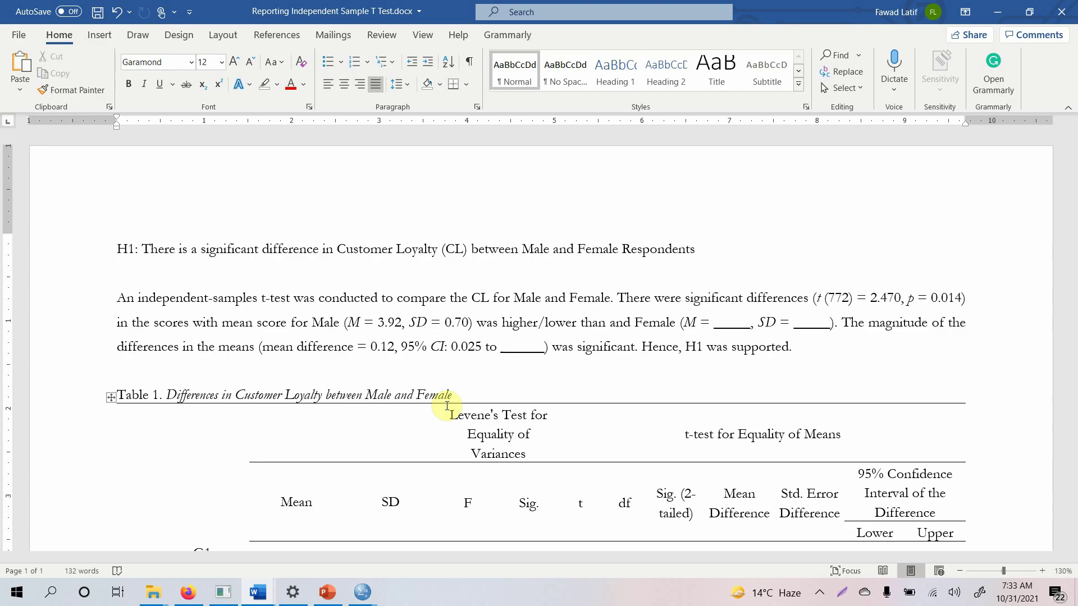
key(ctrl+z)
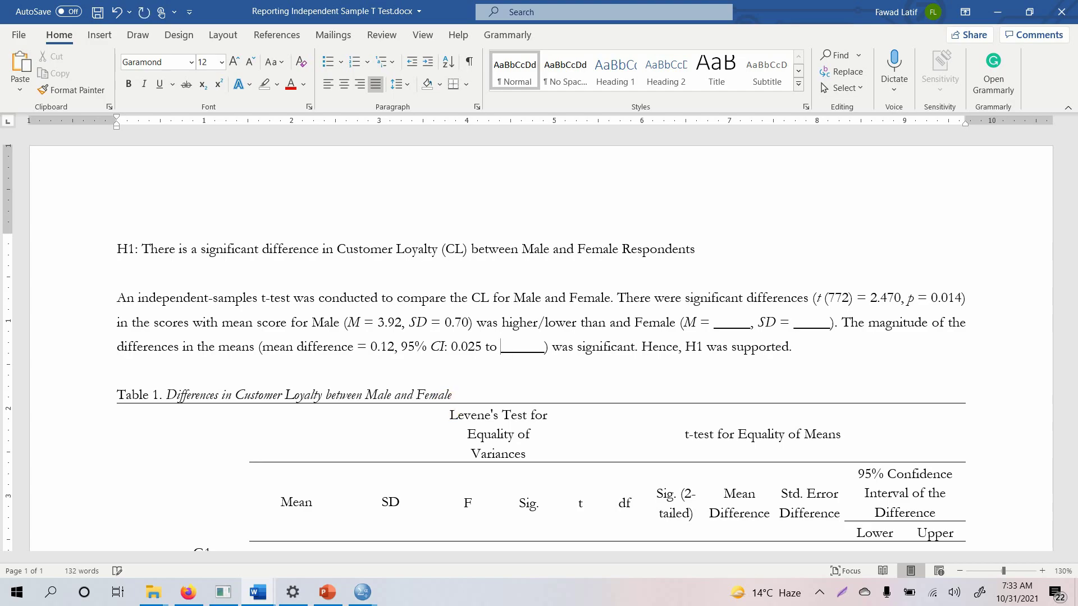
text(0.225)
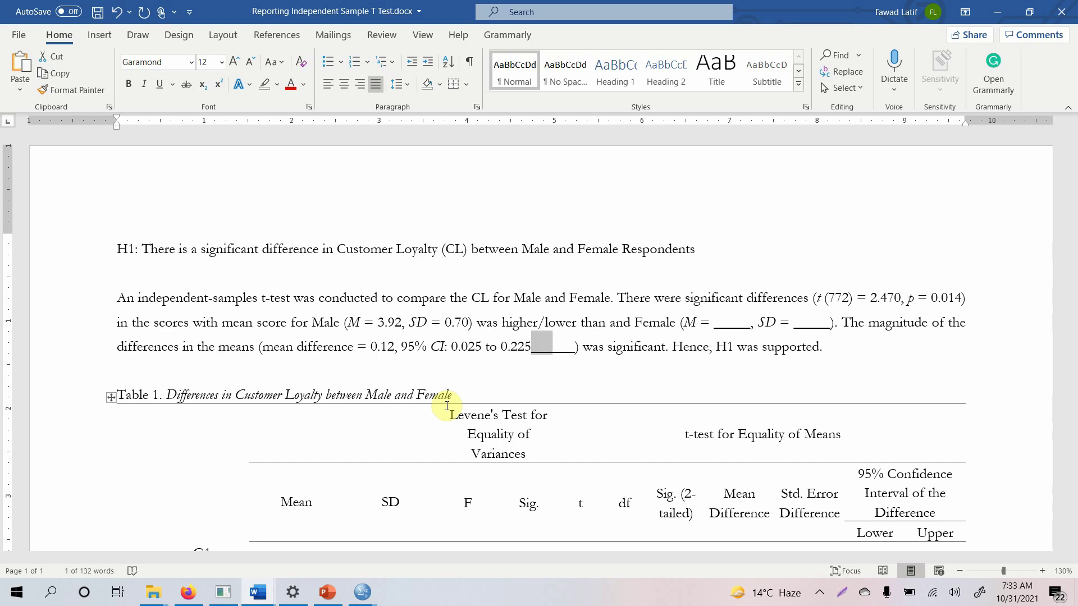
key(Delete)
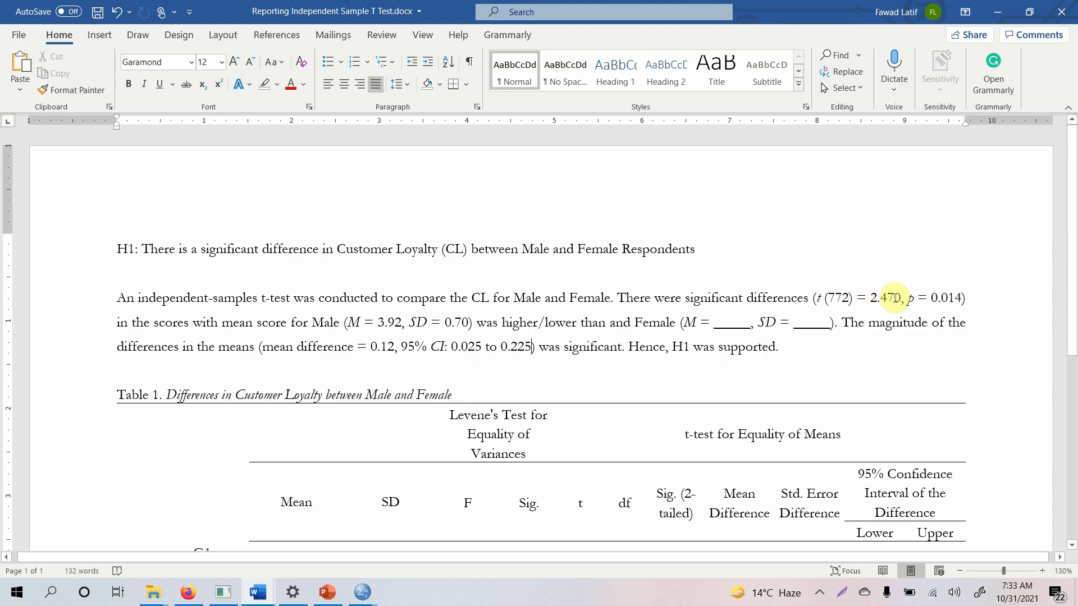
- Copy the Independent Samples Test table from the SPSS output and paste it below Table 1 in the Word report
drag(908, 298, 970, 298)
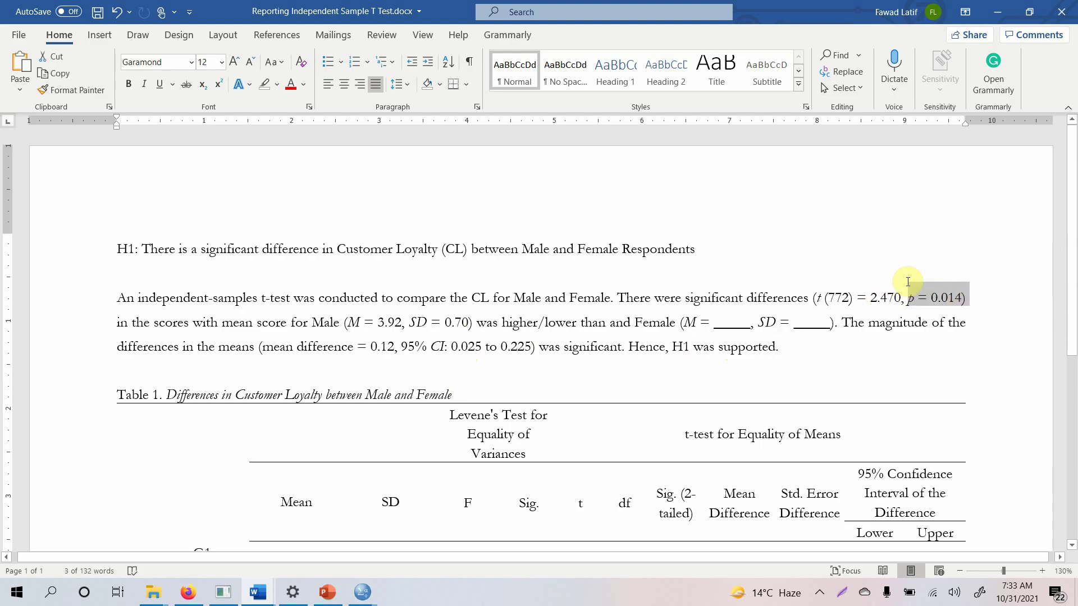
scroll(787, 307, down, 3)
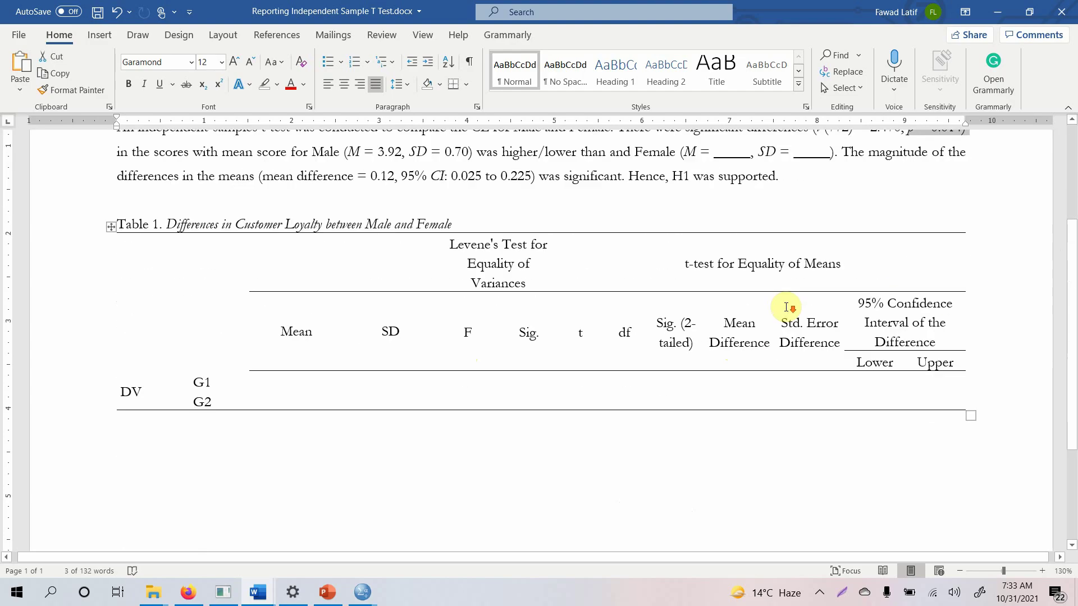
click(279, 378)
scroll(660, 426, up, 1)
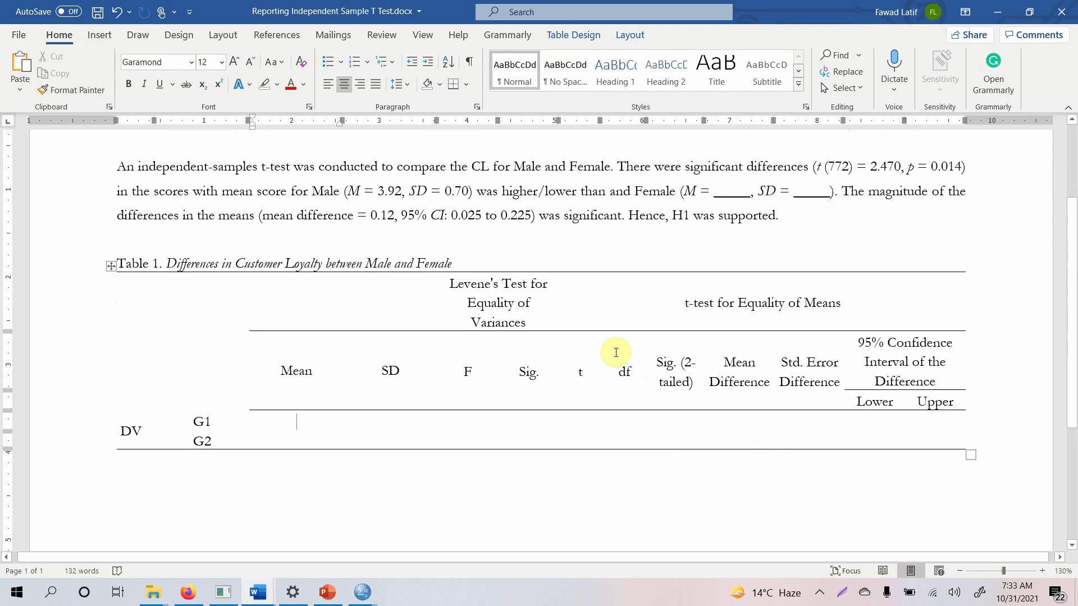
mouse_move(362, 592)
click(324, 514)
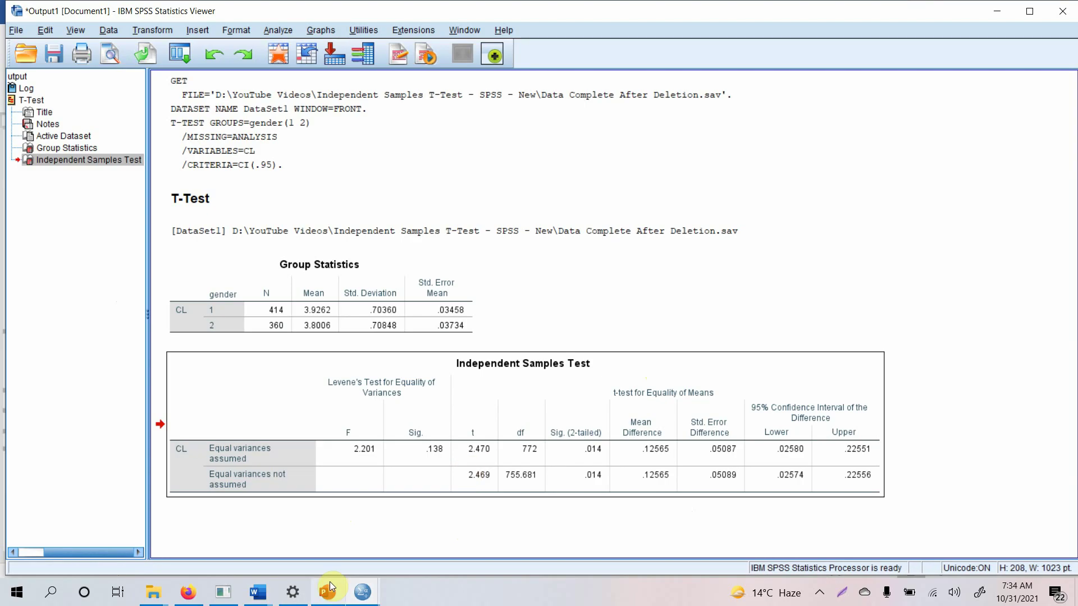
mouse_move(265, 595)
click(298, 533)
scroll(277, 438, down, 2)
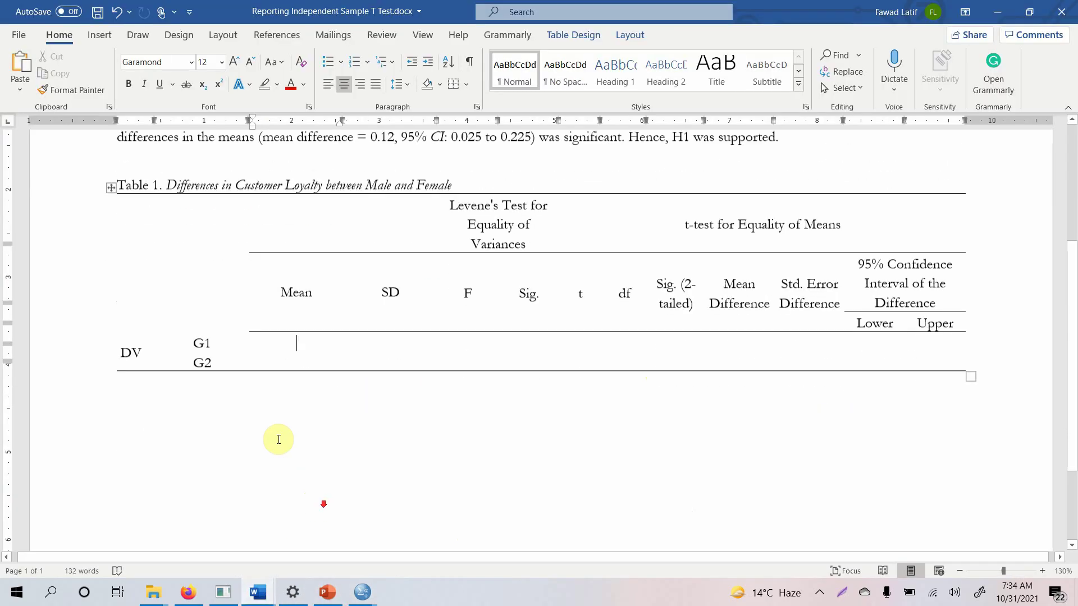
click(273, 411)
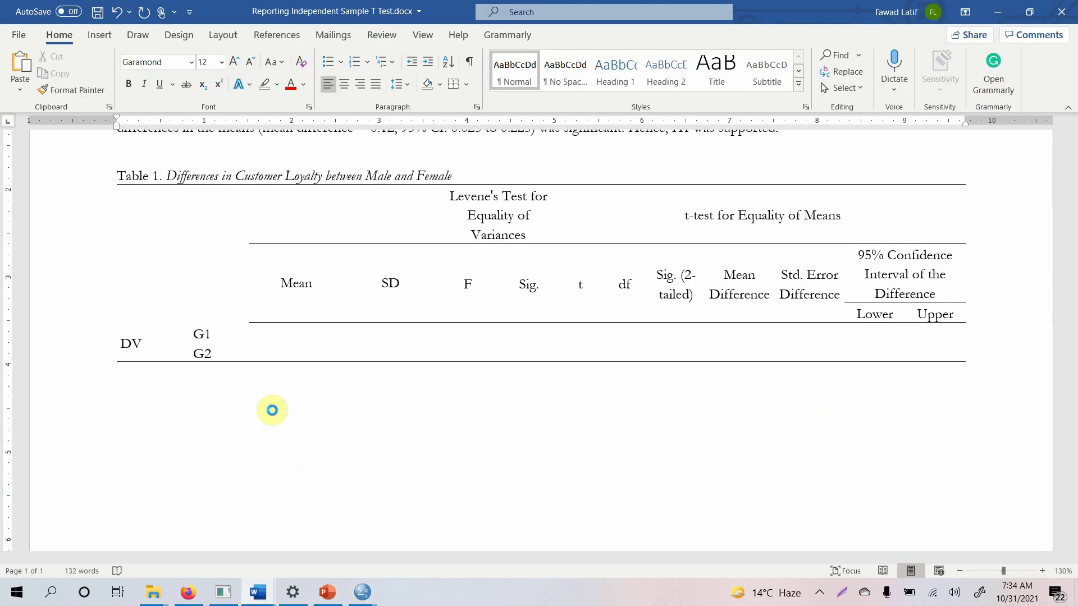
key(ctrl+v)
- Copy the F and Sig. values from the pasted table's Equal variances assumed row into the F and Sig. cells of Table 1
scroll(373, 337, up, 5)
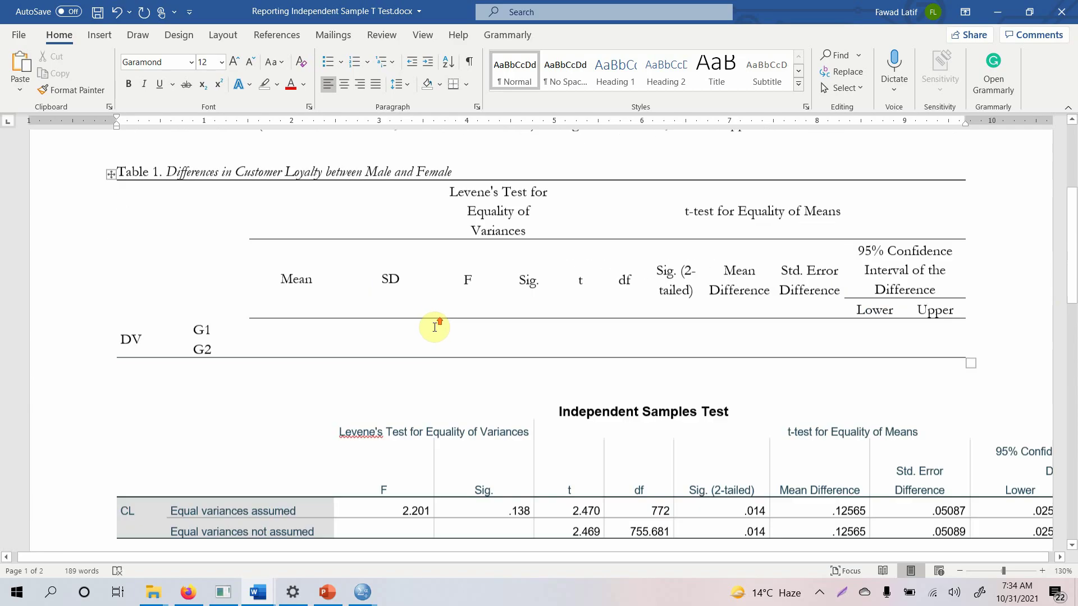
scroll(503, 399, down, 1)
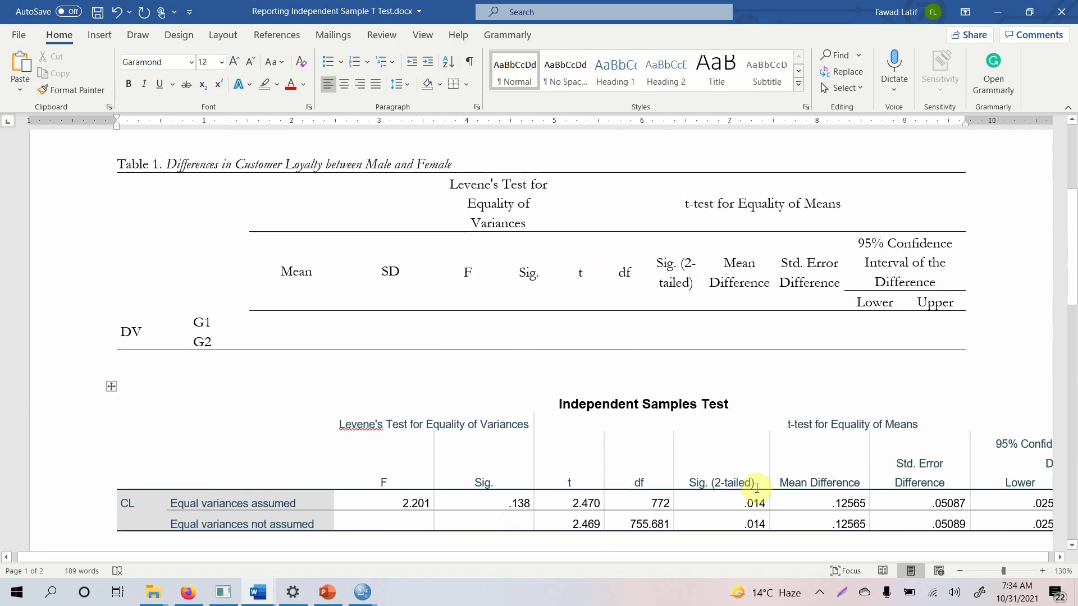
drag(381, 508, 492, 502)
key(ctrl+c)
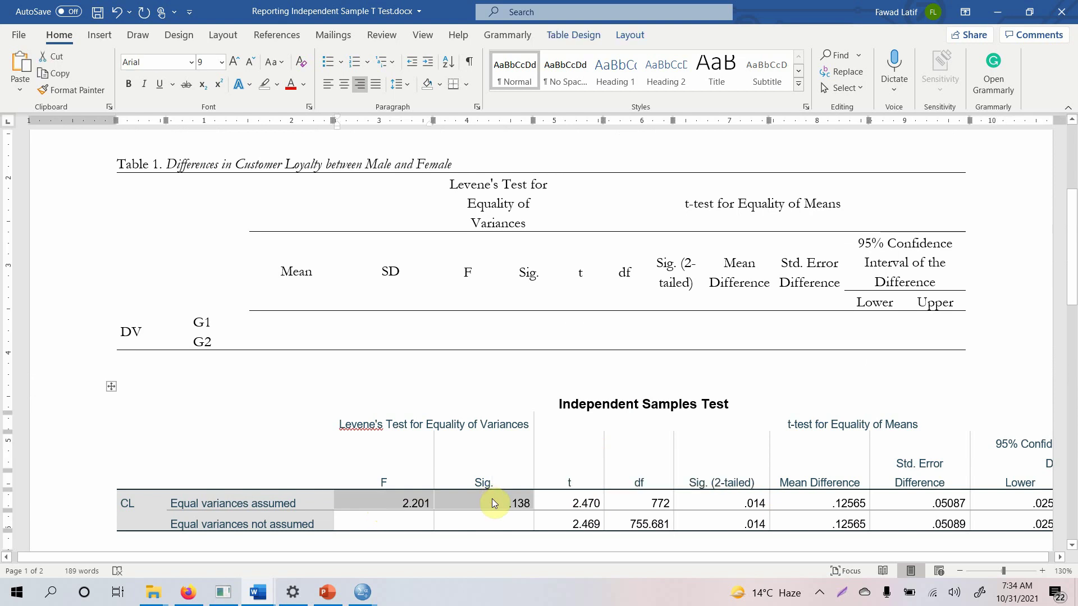
drag(457, 330, 537, 332)
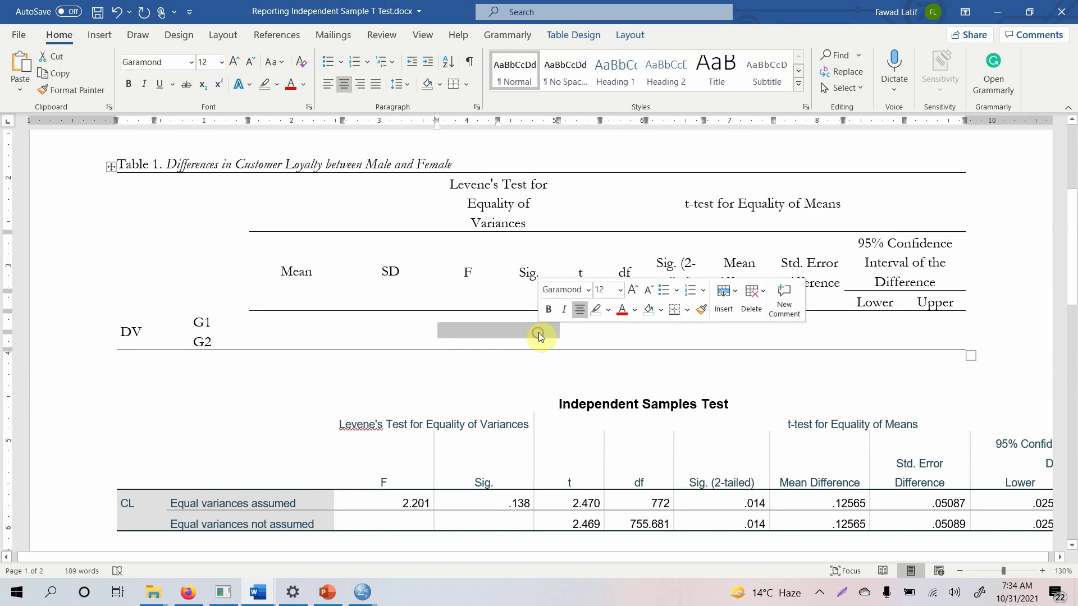
key(ctrl+v)
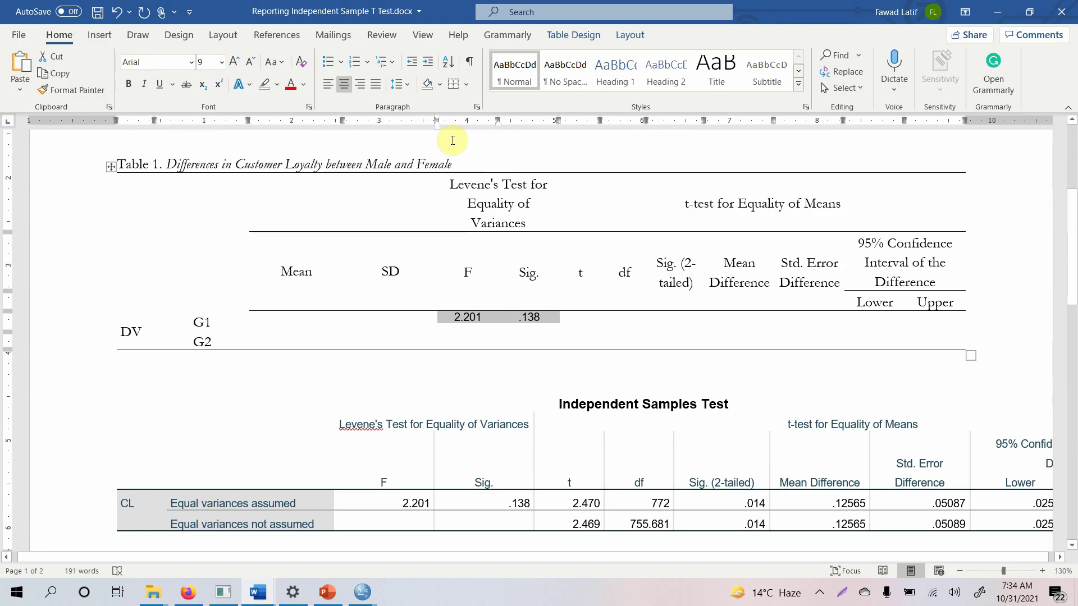
- Copy the Equal variances assumed values from t through Lower (2.470, 772, .014, .12565, .05087, .02580) into the matching cells of Table 1
drag(562, 499, 1059, 501)
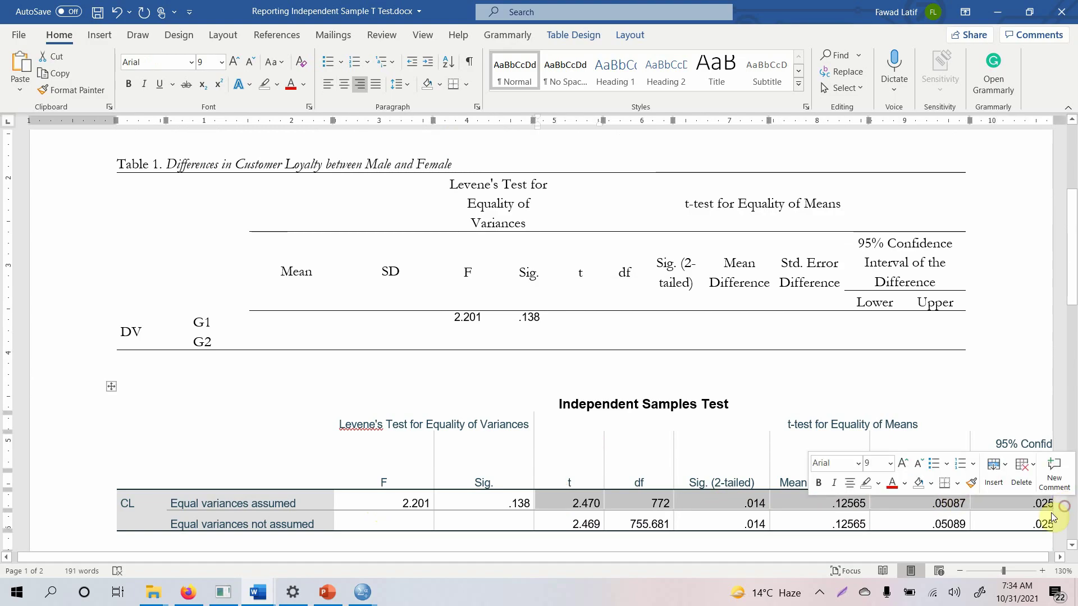
click(960, 571)
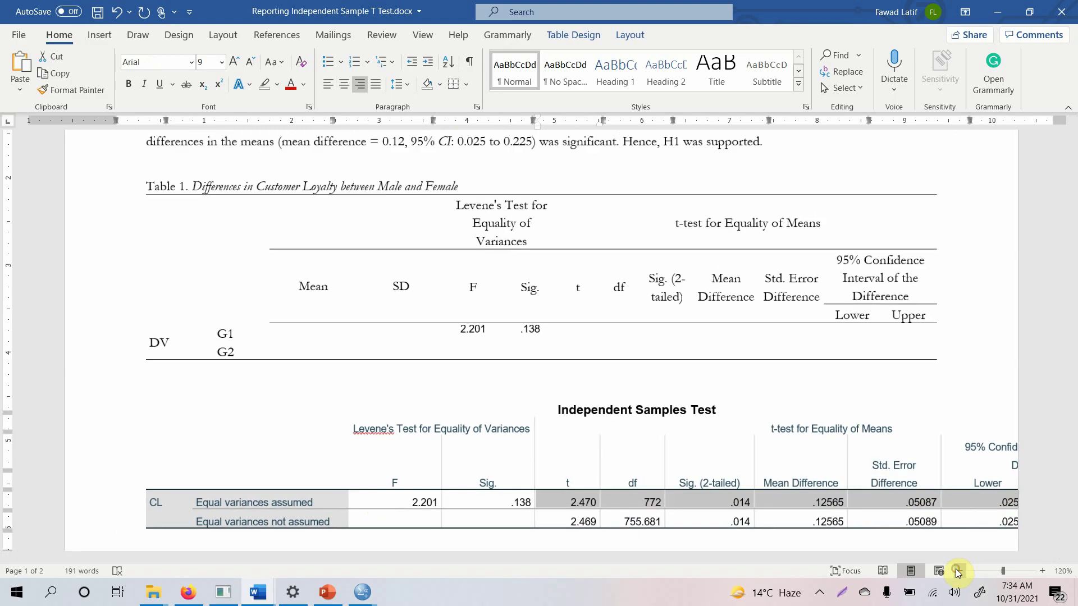
click(959, 571)
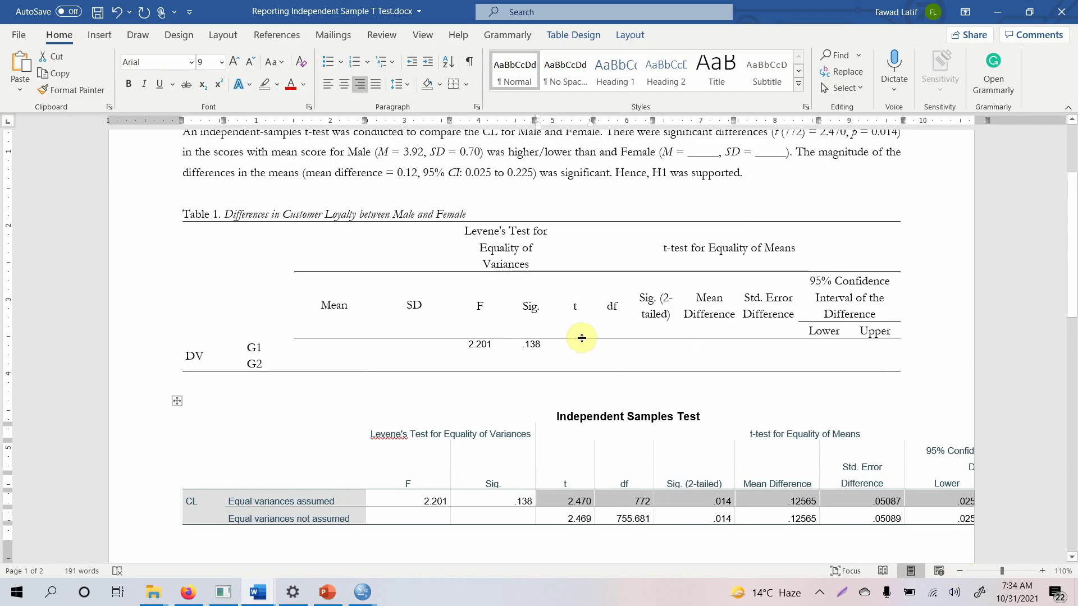
click(569, 352)
drag(584, 352, 830, 346)
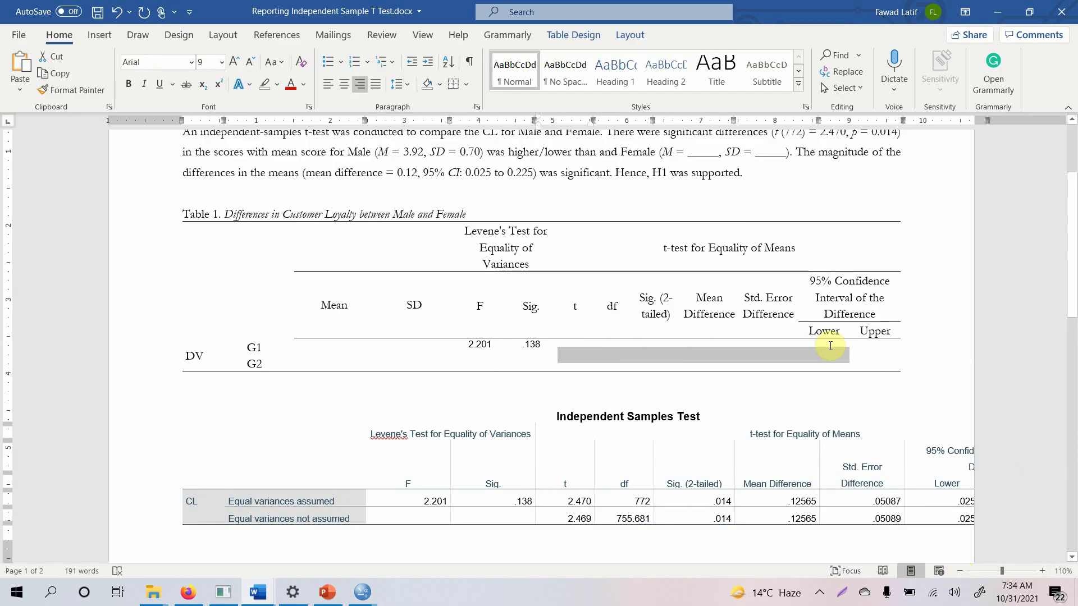
text(2.470	772	.014	.12565	.05087	.02580)
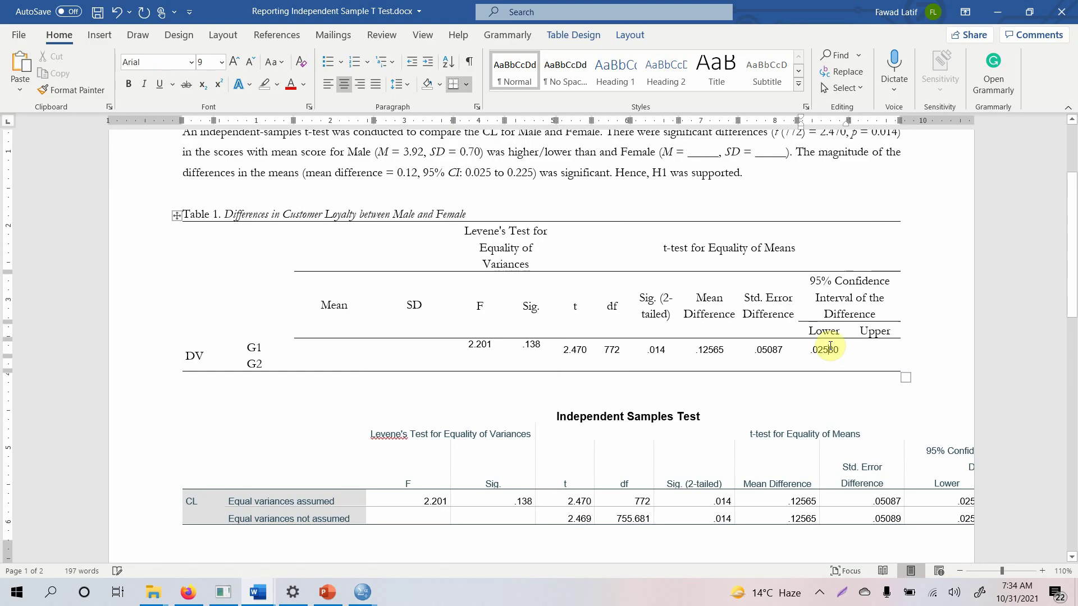
- AutoFit the pasted Independent Samples Test table to the window so its Upper column fits on the page
click(174, 409)
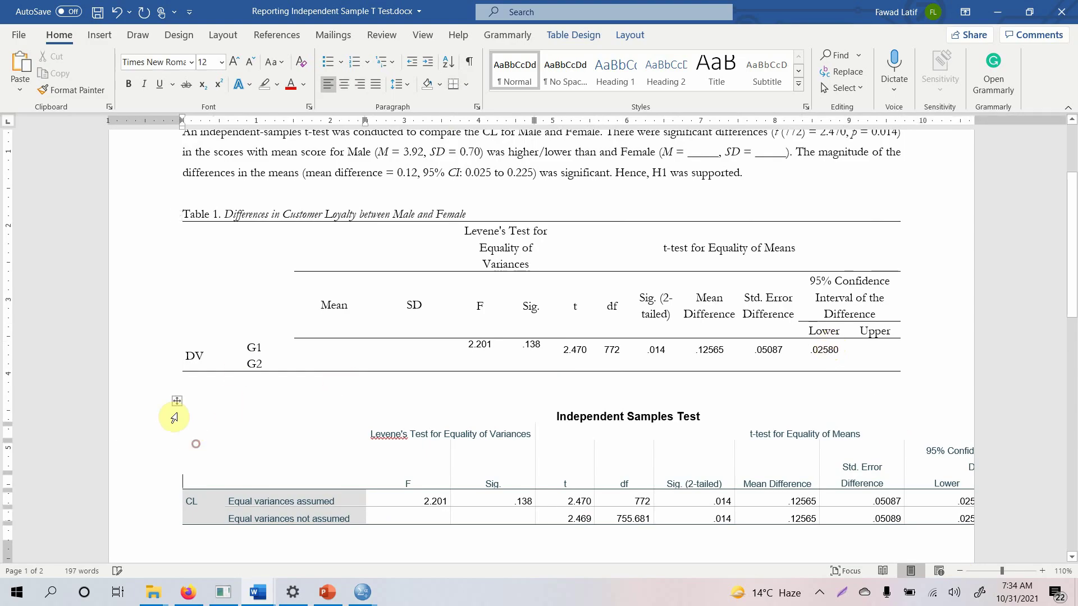
right_click(178, 401)
mouse_move(288, 306)
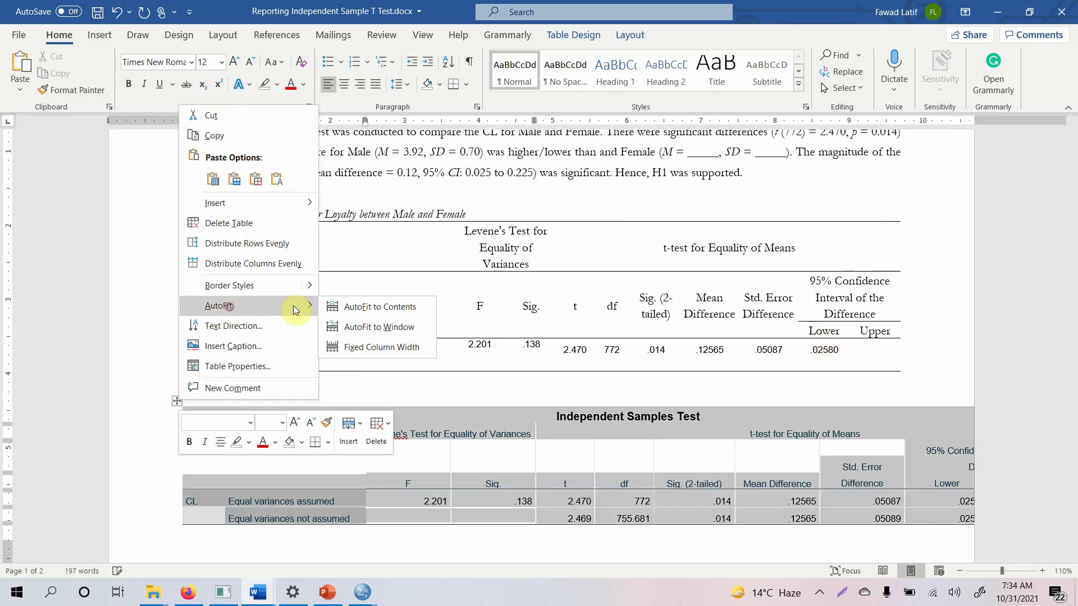
click(360, 328)
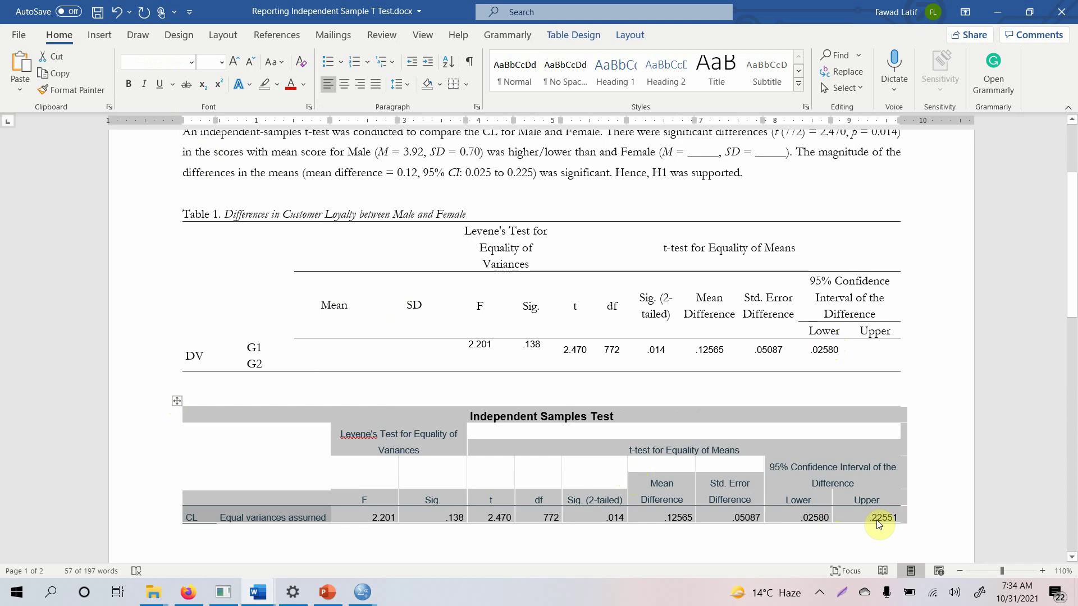
- Copy the Upper confidence limit .22551 from the pasted table into the Upper cell of Table 1
drag(866, 515, 902, 516)
key(ctrl+c)
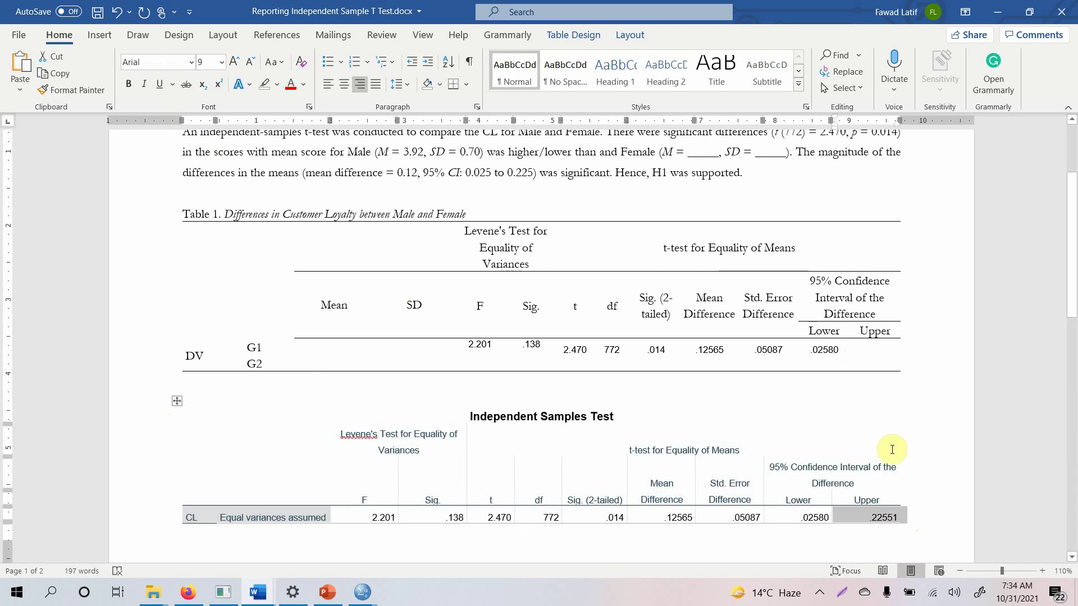
click(884, 351)
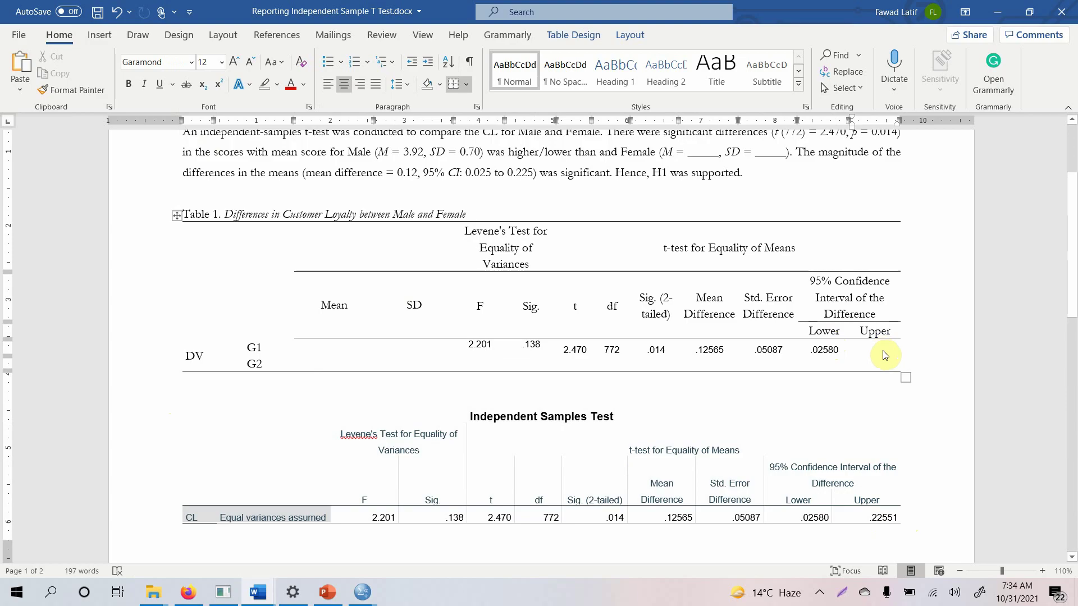
key(ctrl+v)
- Look at the Group Statistics means and standard deviations in the SPSS output, and return to the Word report
click(345, 379)
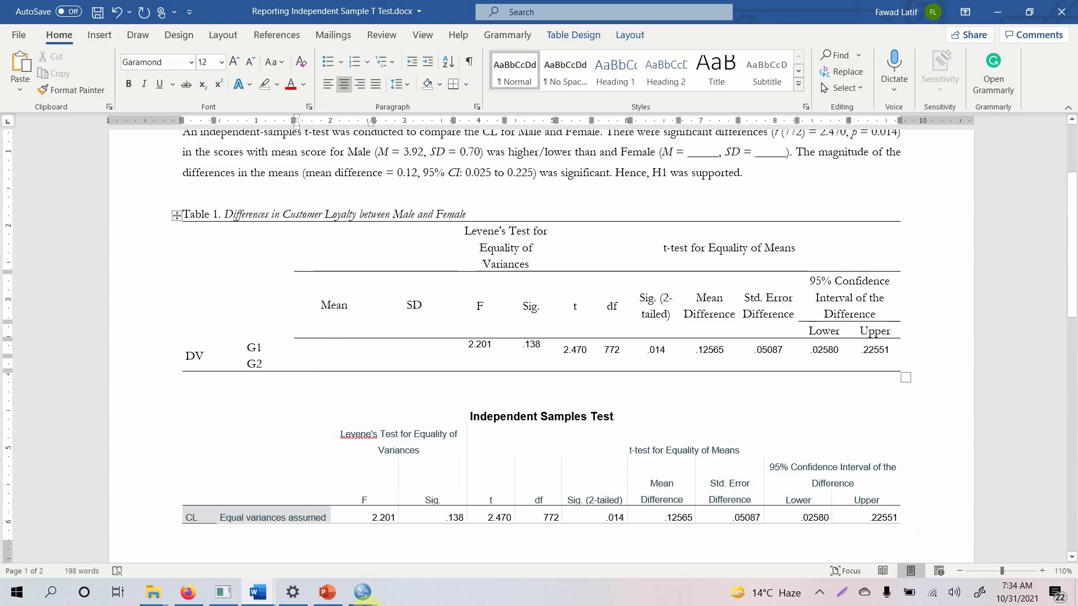
mouse_move(362, 592)
click(294, 513)
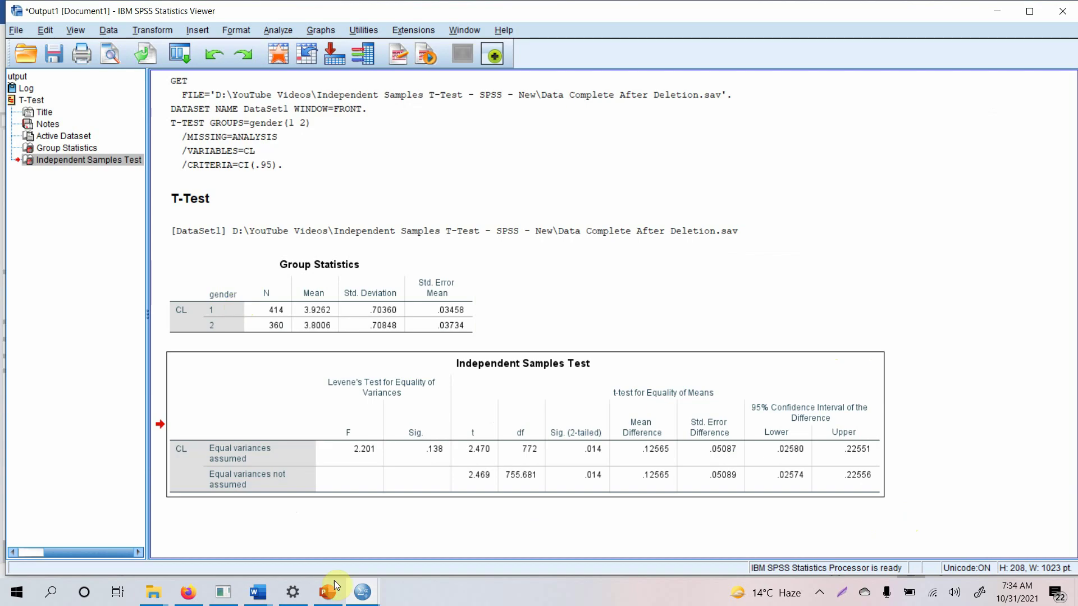
mouse_move(257, 593)
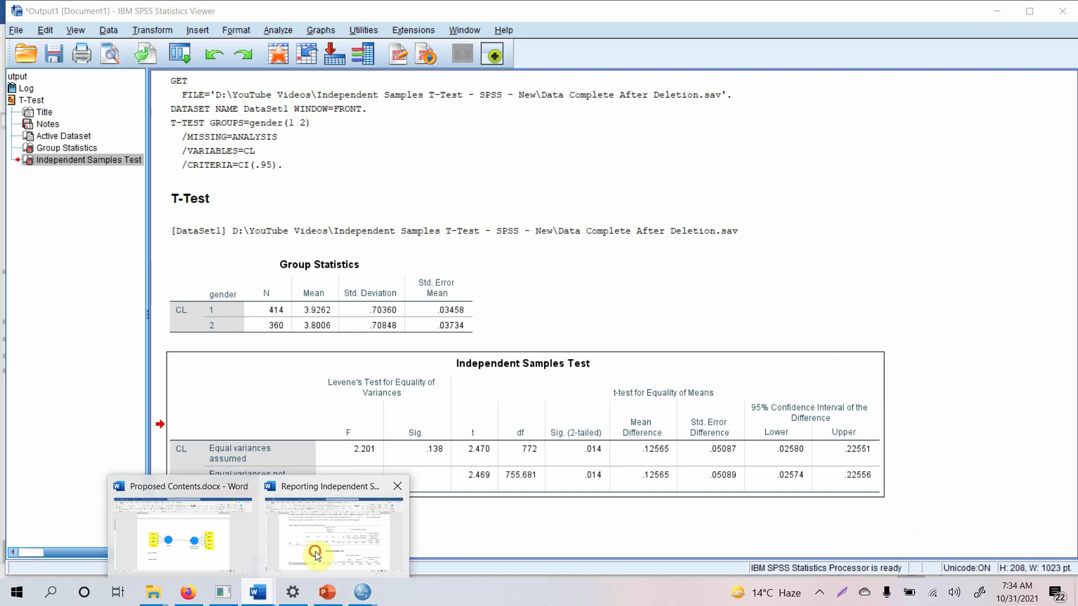
click(326, 545)
- Delete the pasted Independent Samples Test table below Table 1 in the Word report
click(265, 437)
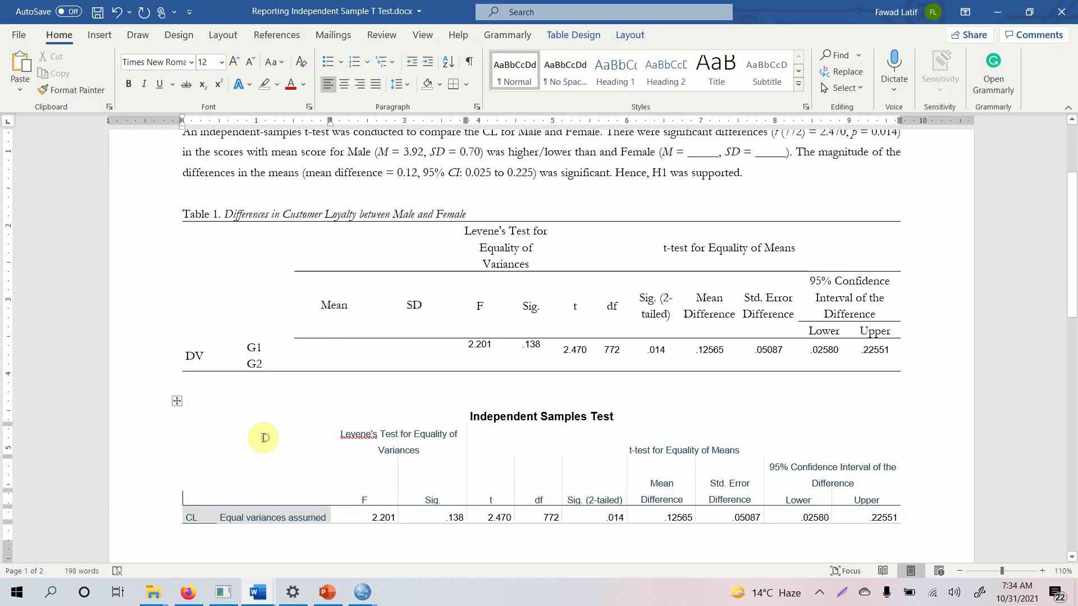
click(176, 402)
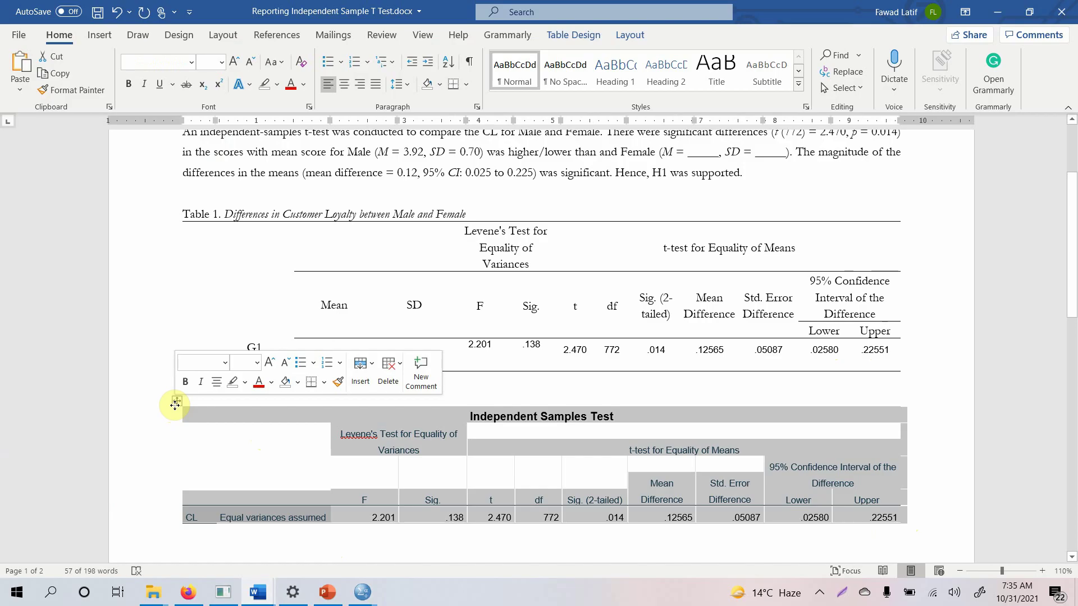
key(BackSpace)
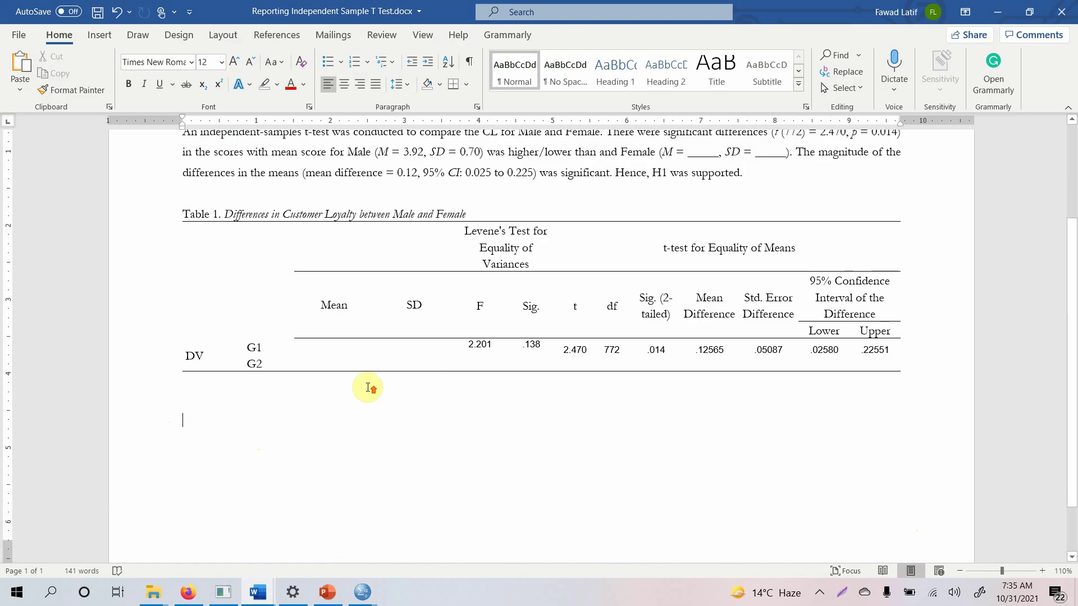
scroll(367, 386, up, 3)
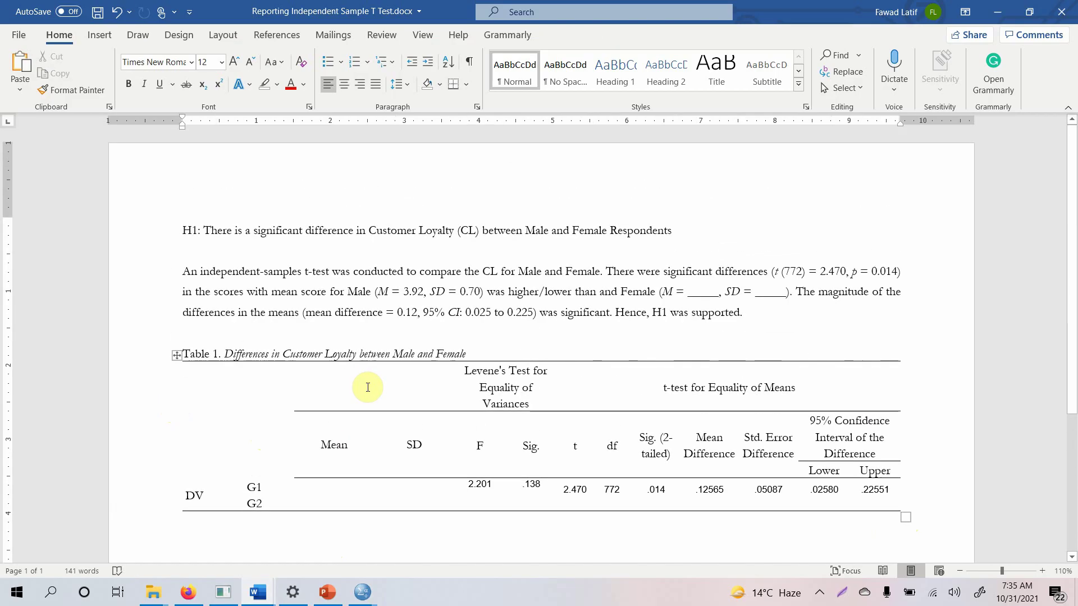